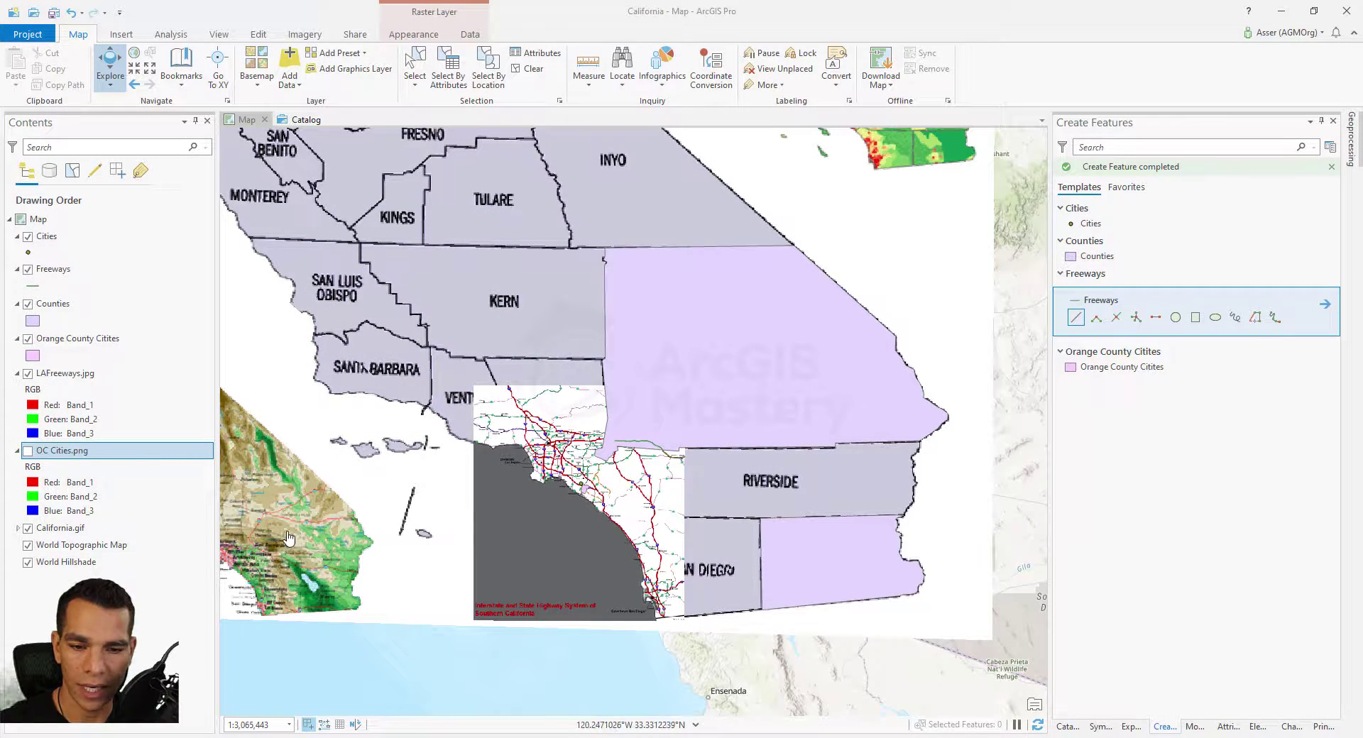
Step: Turn off LAFreeways.jpg, Cities and Freeways in the Contents pane
left_click(28, 373)
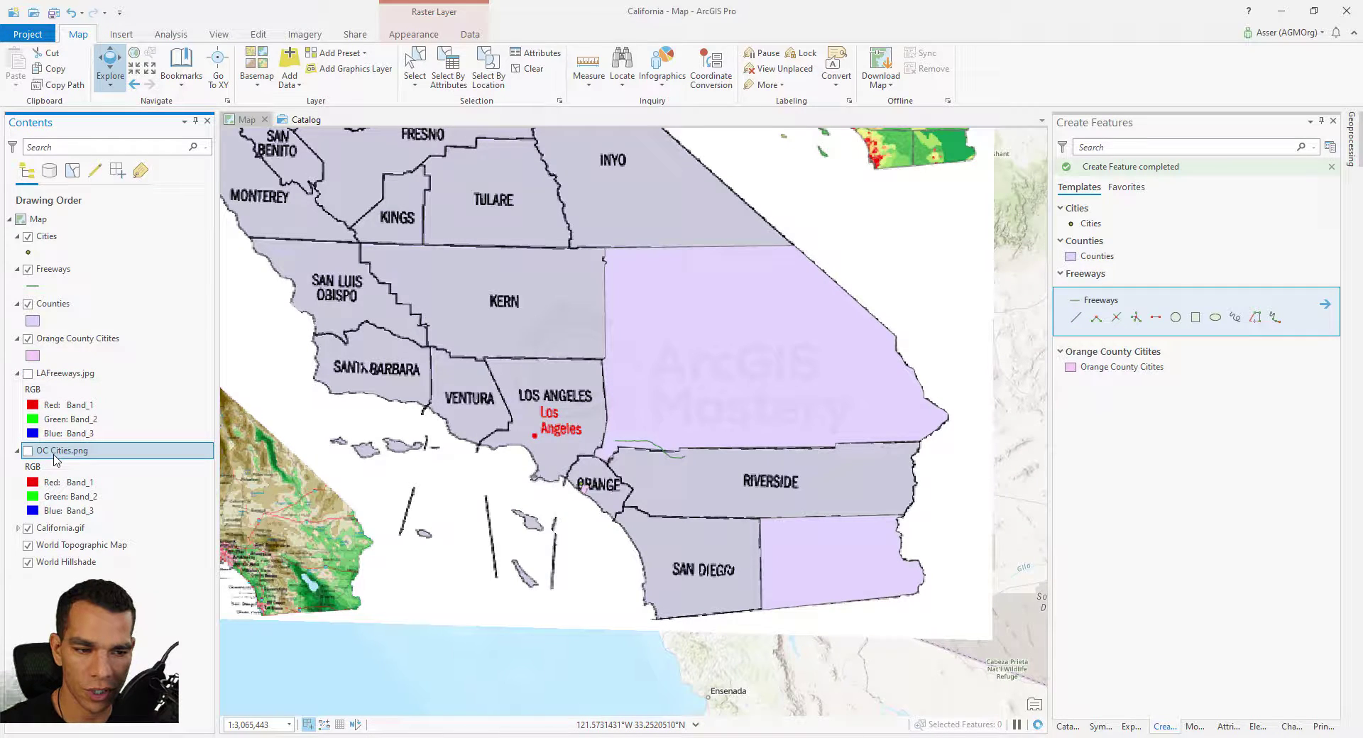
left_click(29, 238)
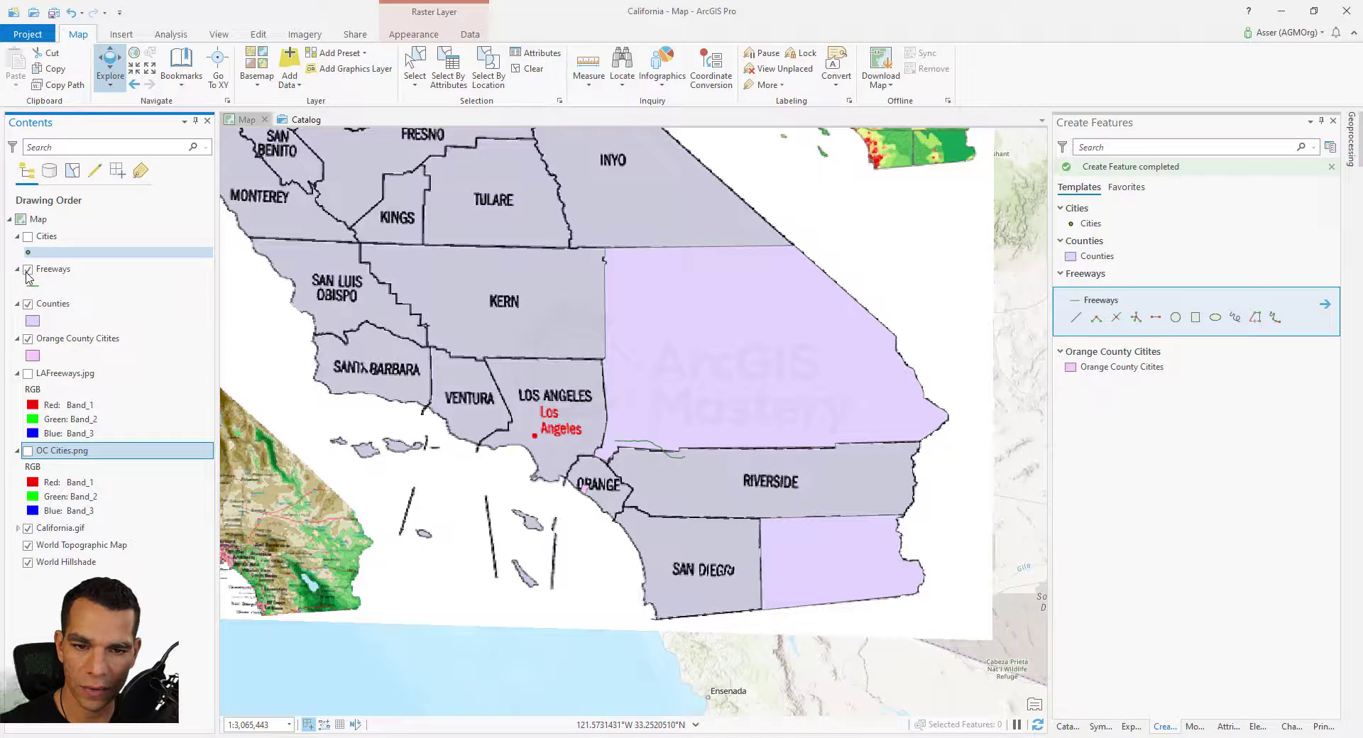
left_click(28, 270)
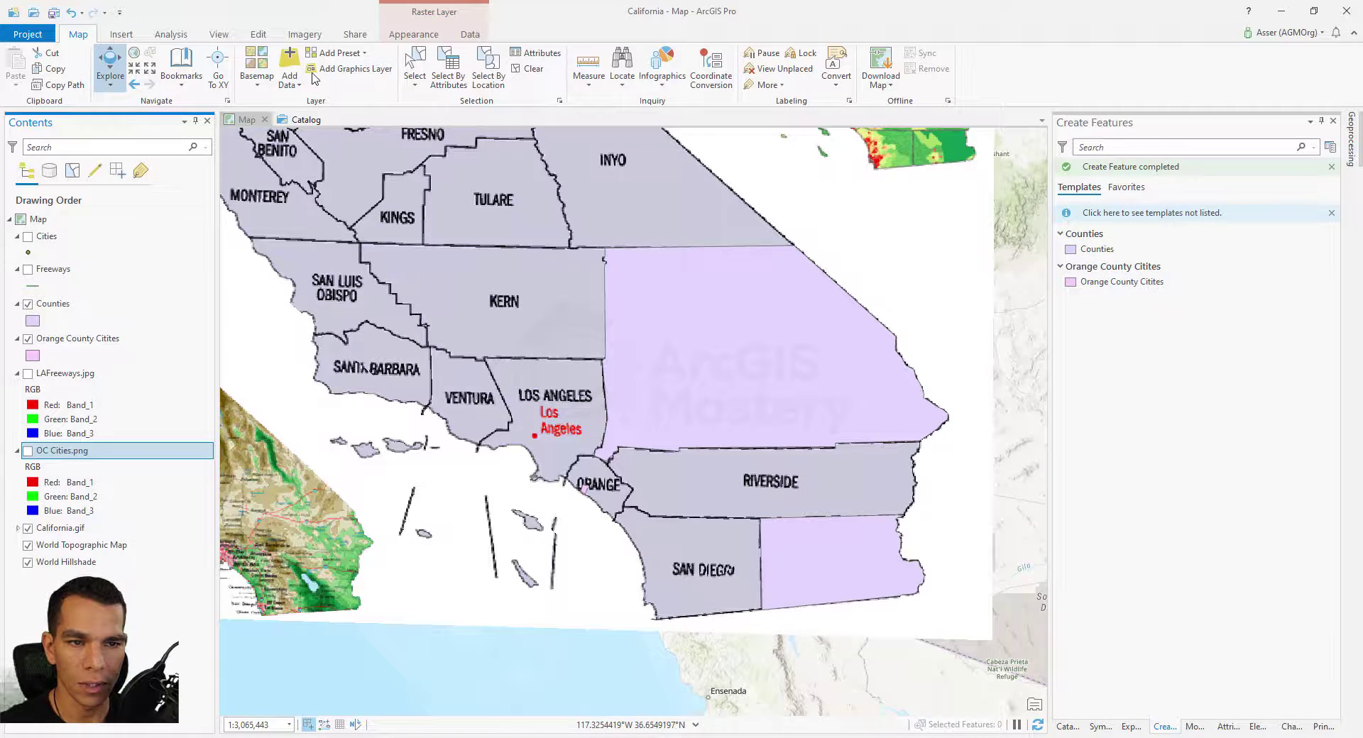
Step: Arm the Counties template with Autocomplete Polygon and zoom in on Riverside, Orange and San Diego
left_click(258, 34)
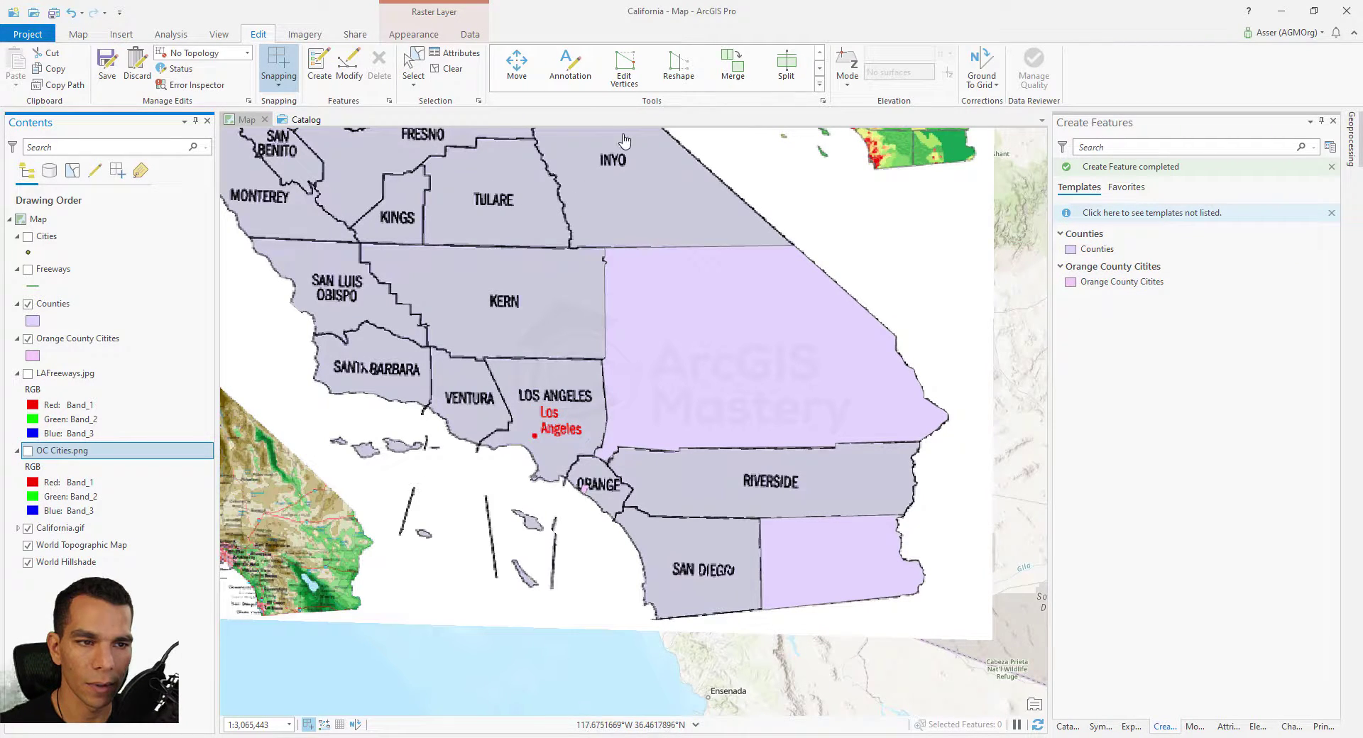
left_click(319, 67)
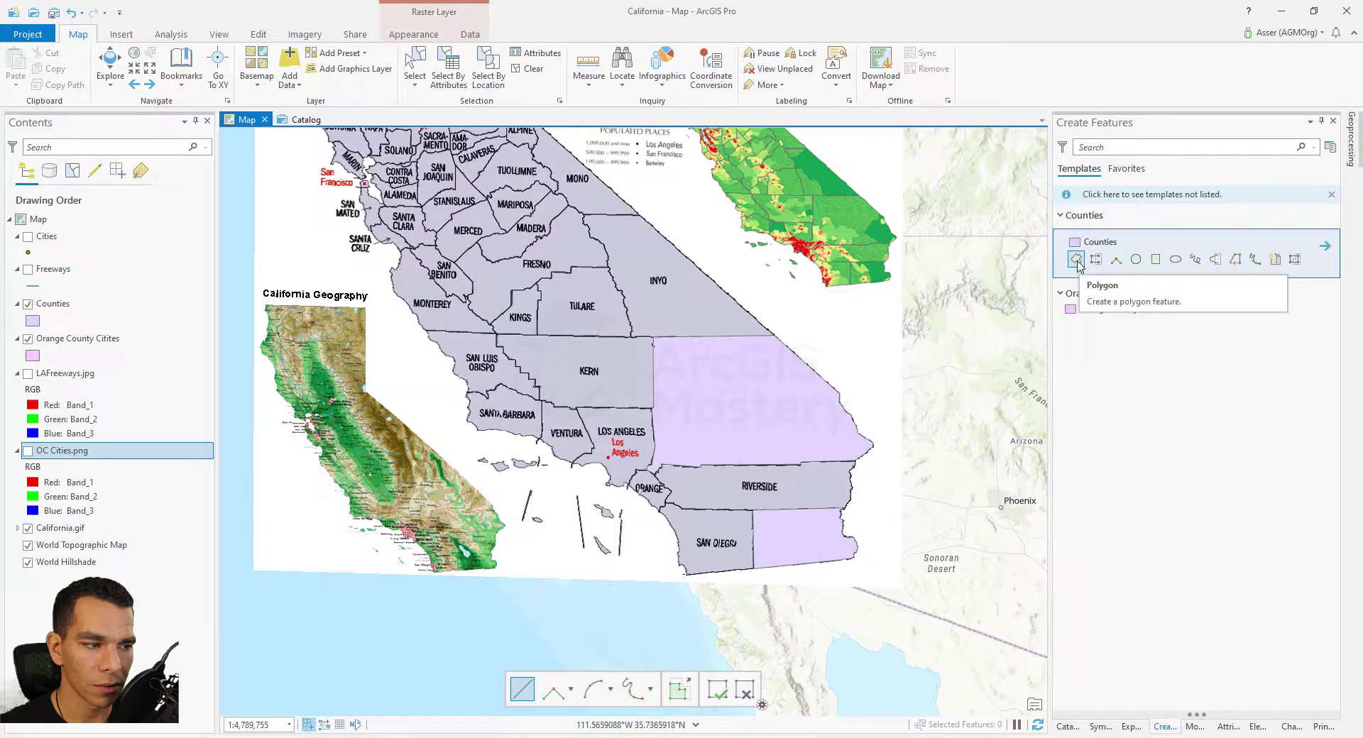
left_click(1076, 260)
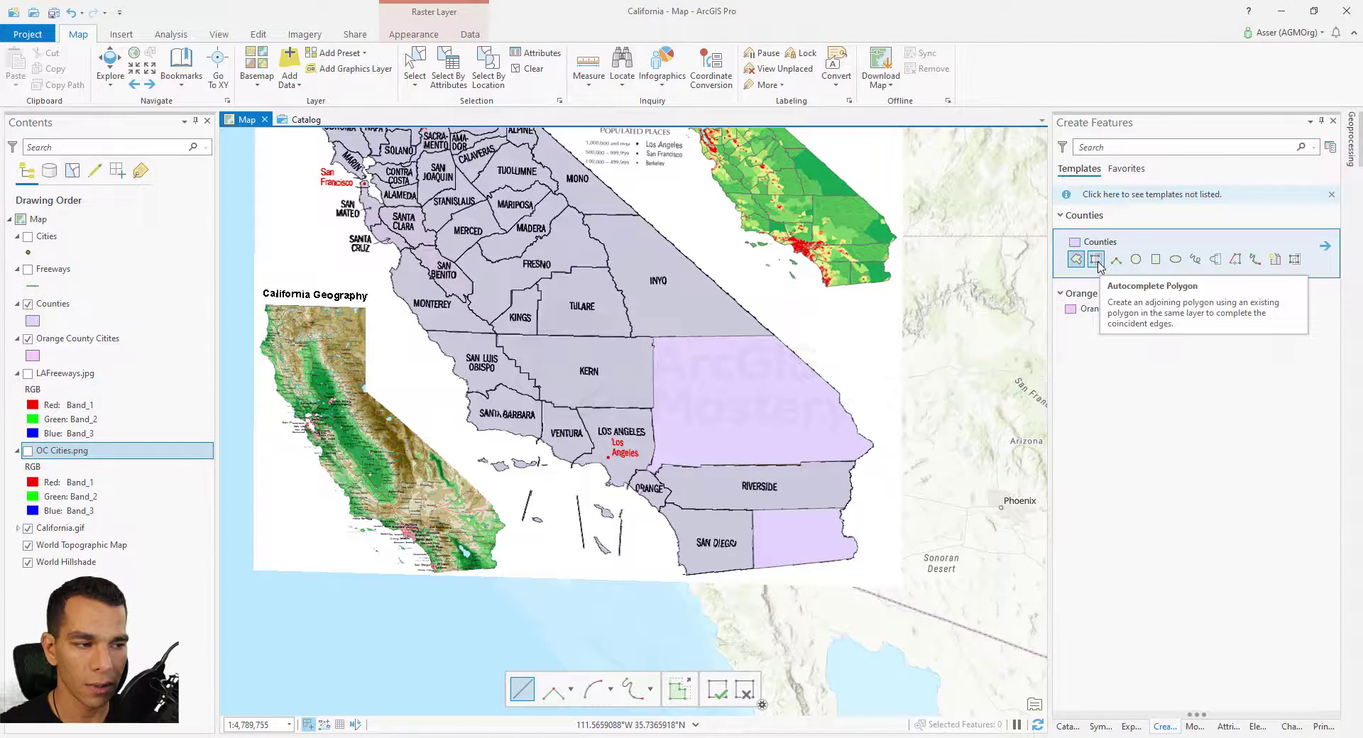
left_click(1097, 260)
scroll(783, 529, "down", 2)
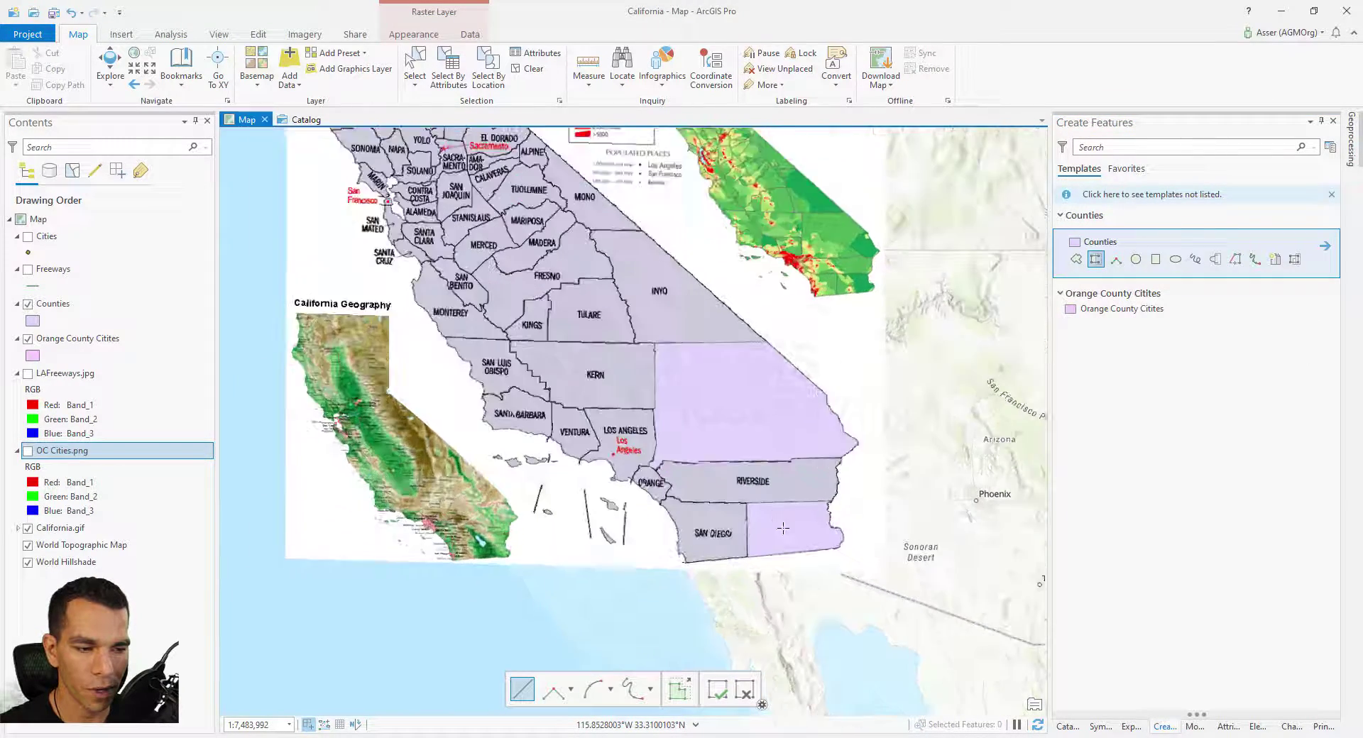
scroll(783, 528, "up", 6)
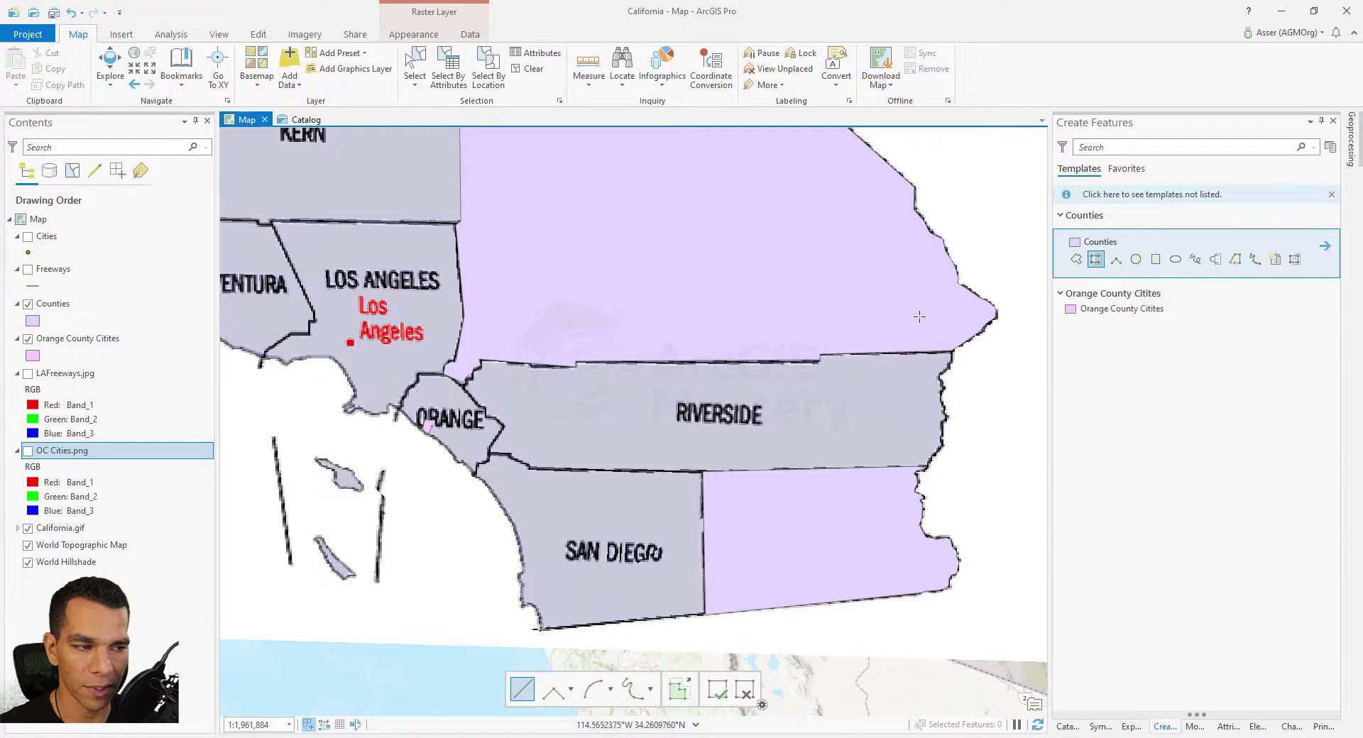
Step: Place the first two vertices on Riverside's eastern border and turn off Snap to sketch
left_click(952, 351)
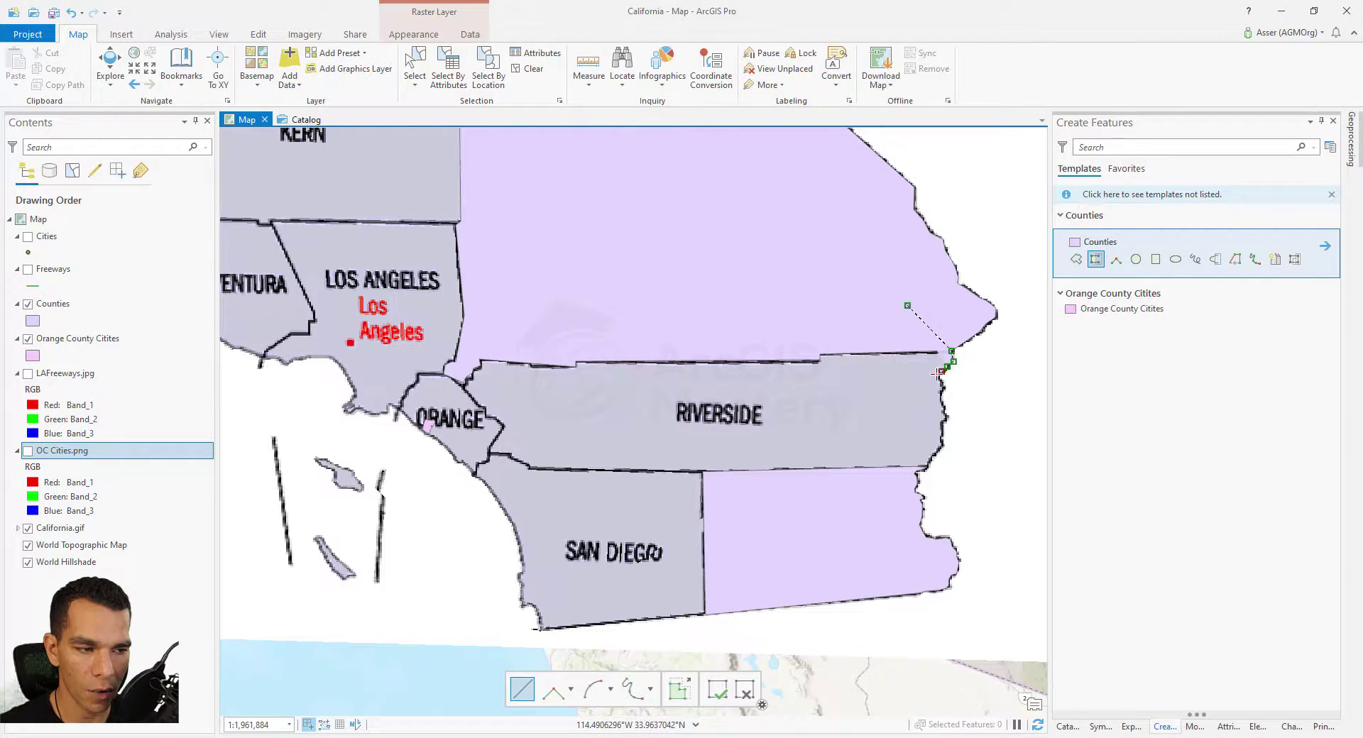
left_click(941, 384)
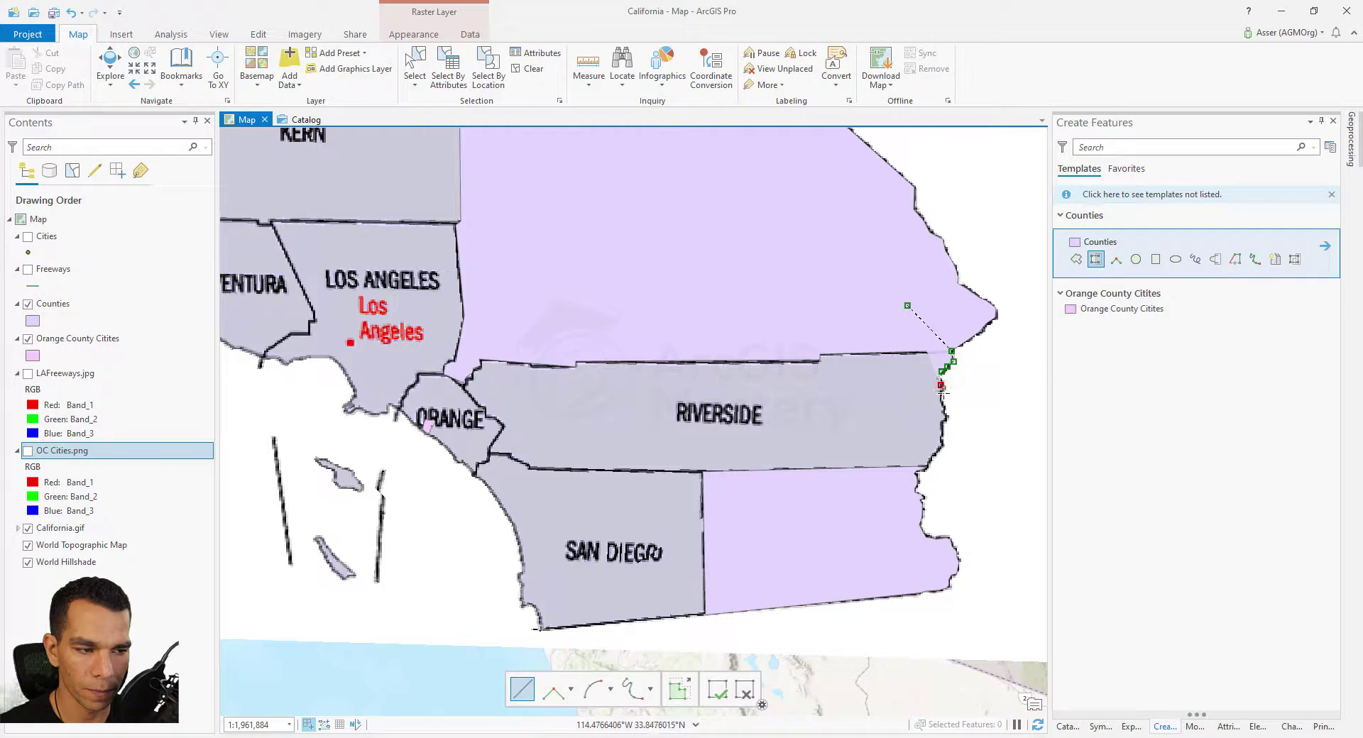
left_click(263, 37)
left_click(287, 91)
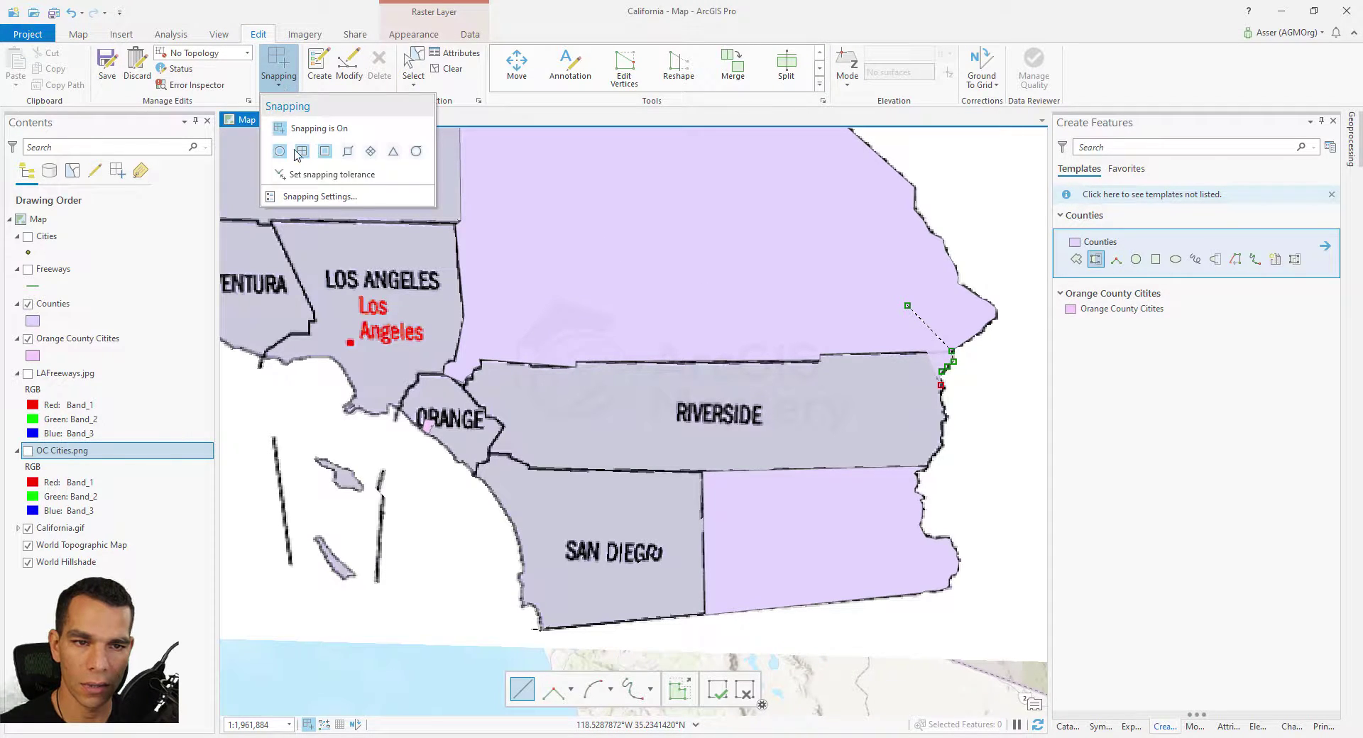
left_click(308, 196)
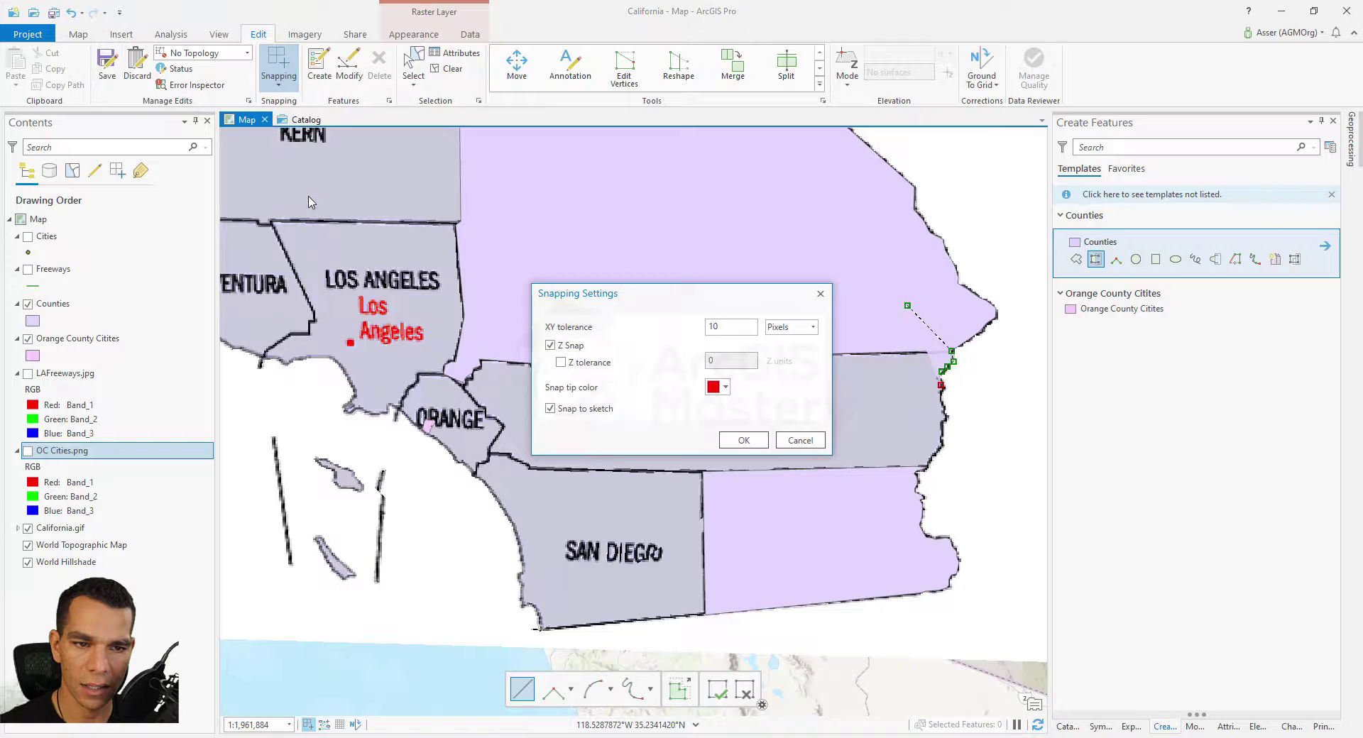
left_click(571, 415)
left_click(744, 441)
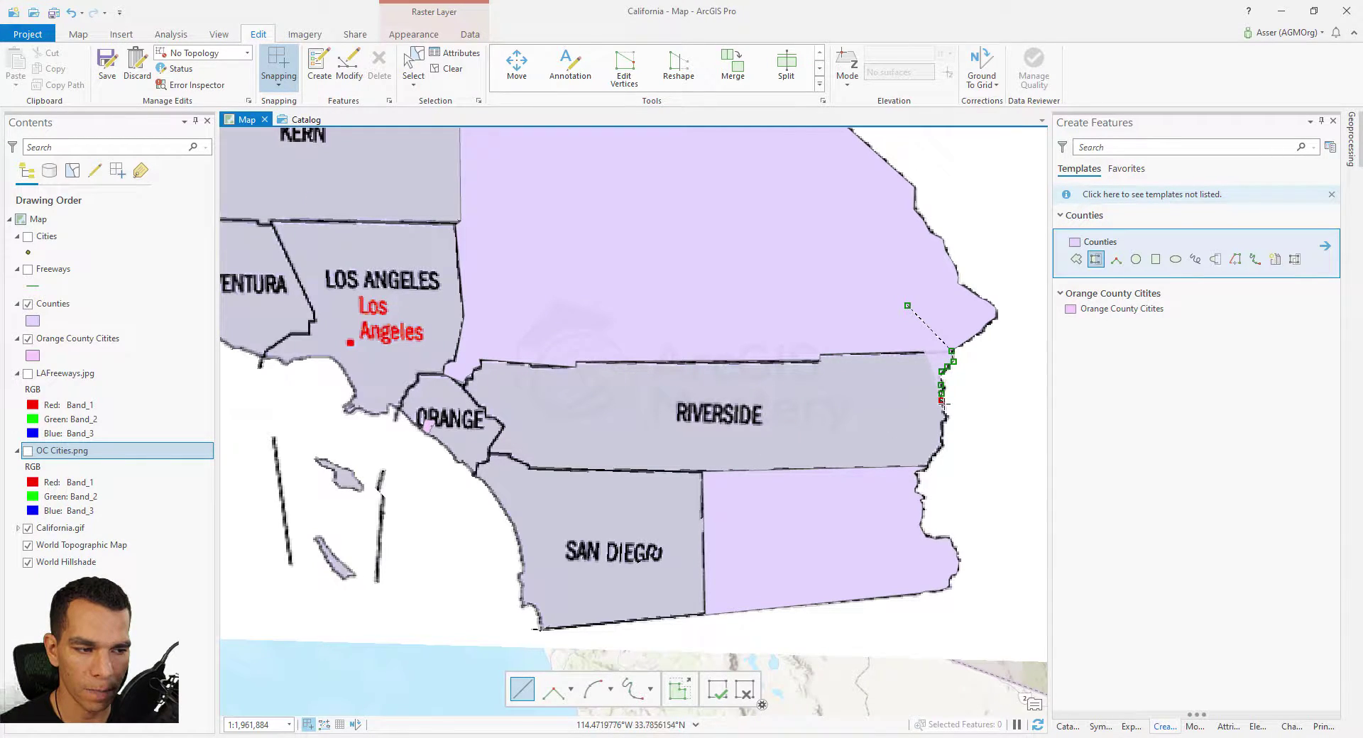
Step: Trace down Riverside's eastern border to its southeast corner and along the San Diego border
left_click(947, 417)
left_click(940, 422)
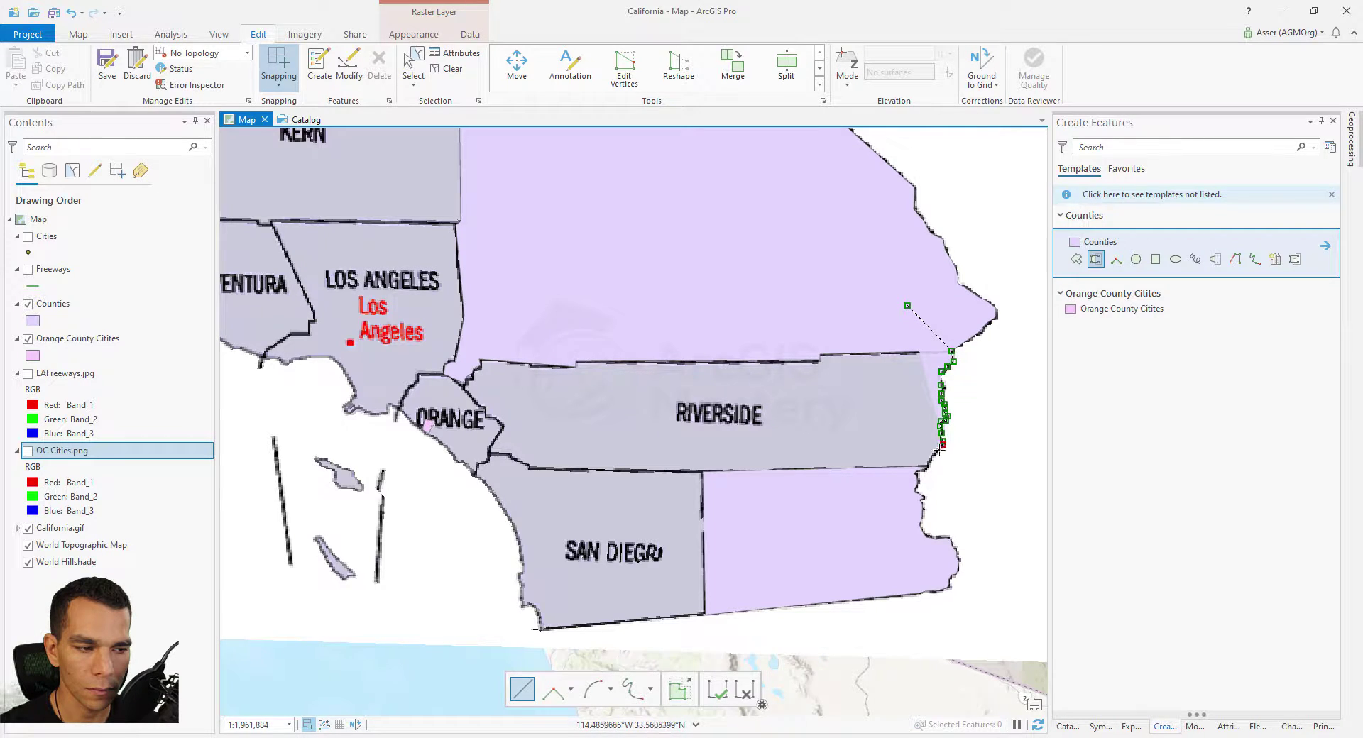
left_click(934, 456)
left_click(926, 466)
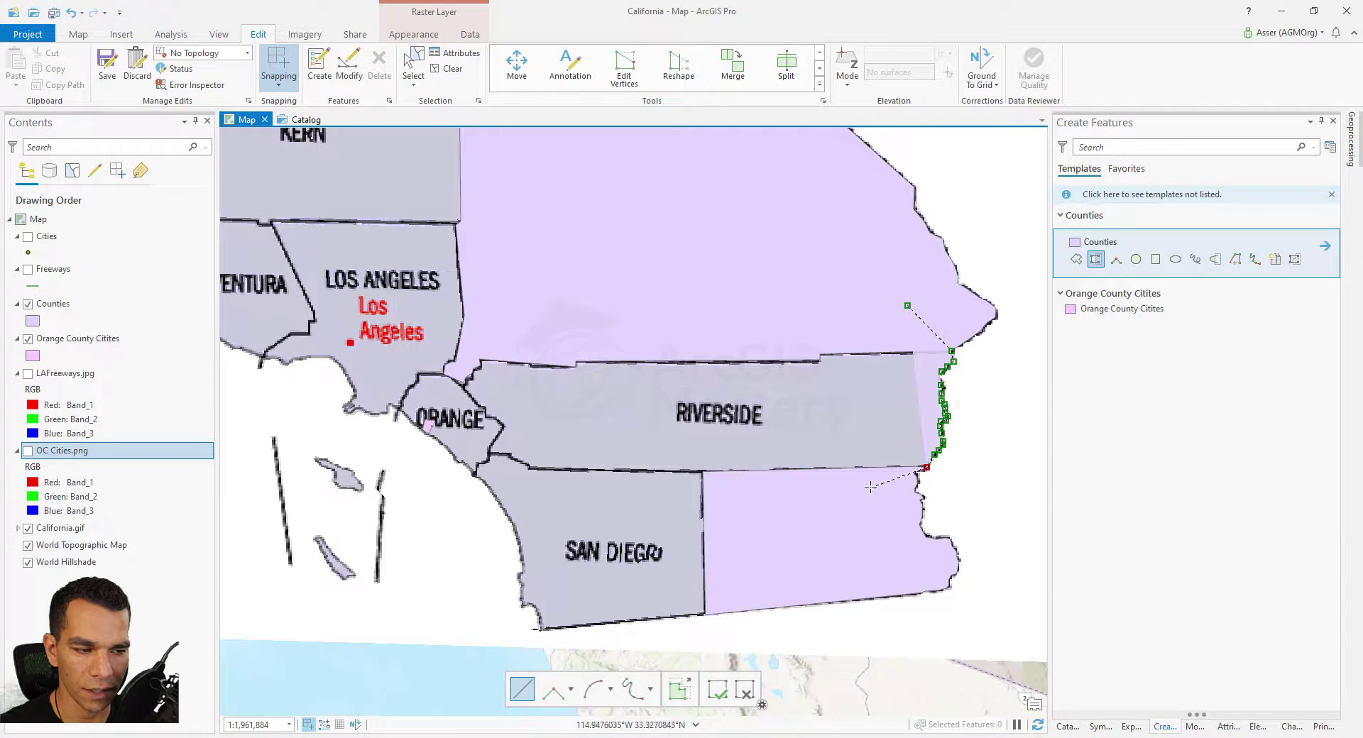
left_click(870, 479)
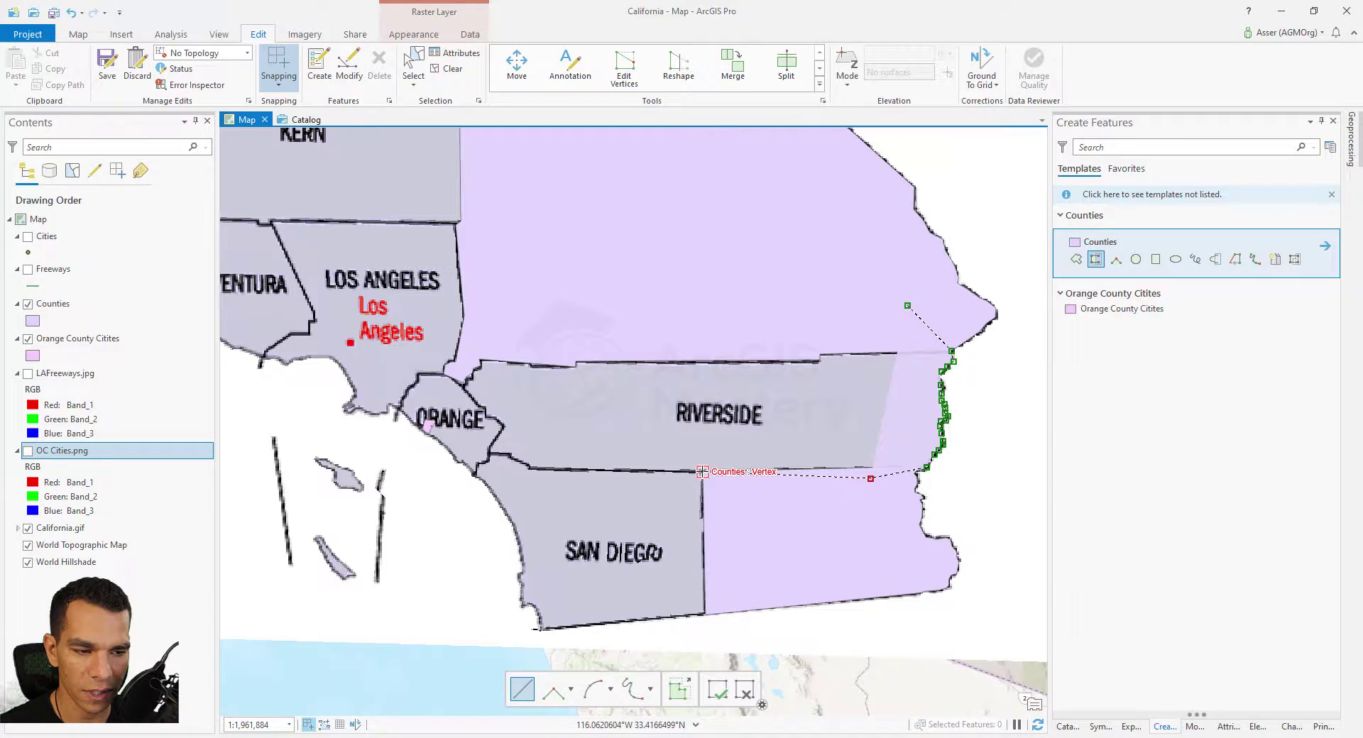
left_click(703, 471)
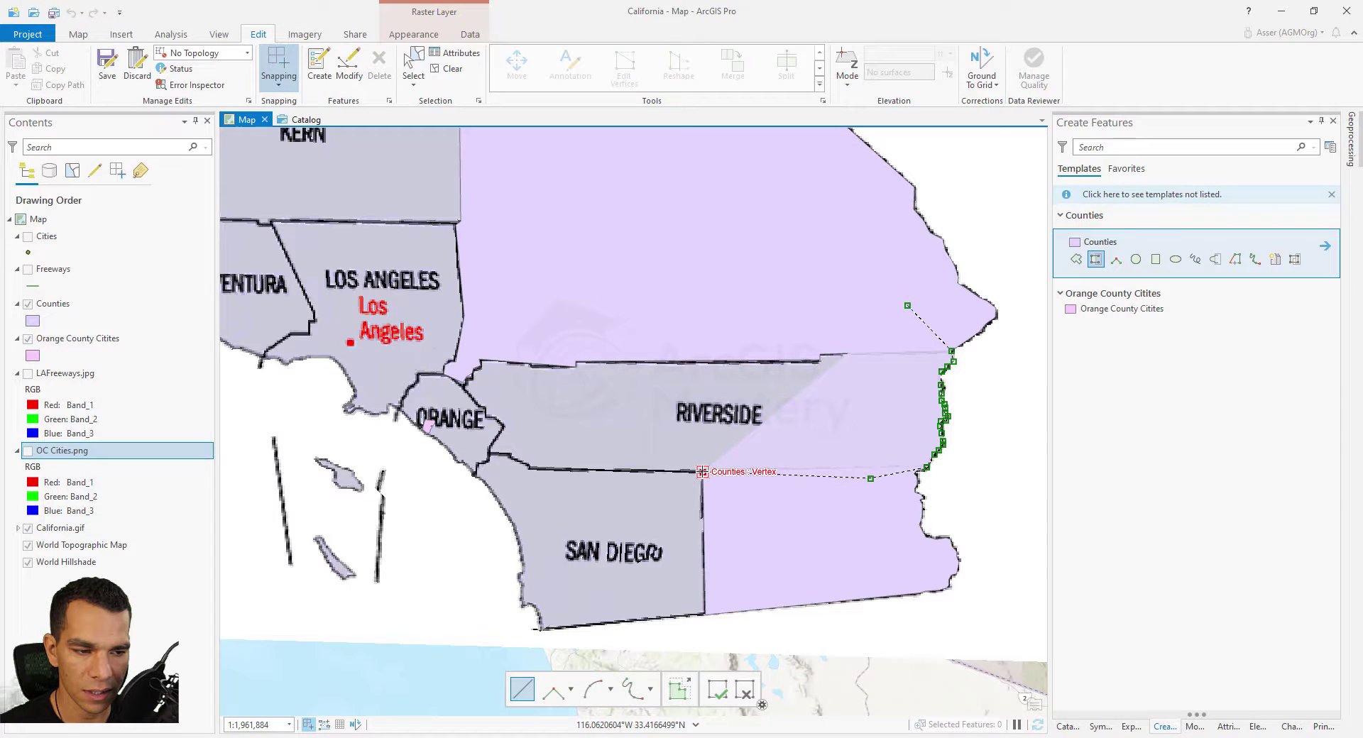
Step: Trace northwest along the Orange–Riverside border and finish the Riverside polygon with F2
left_click(530, 466)
left_click(518, 462)
left_click(508, 457)
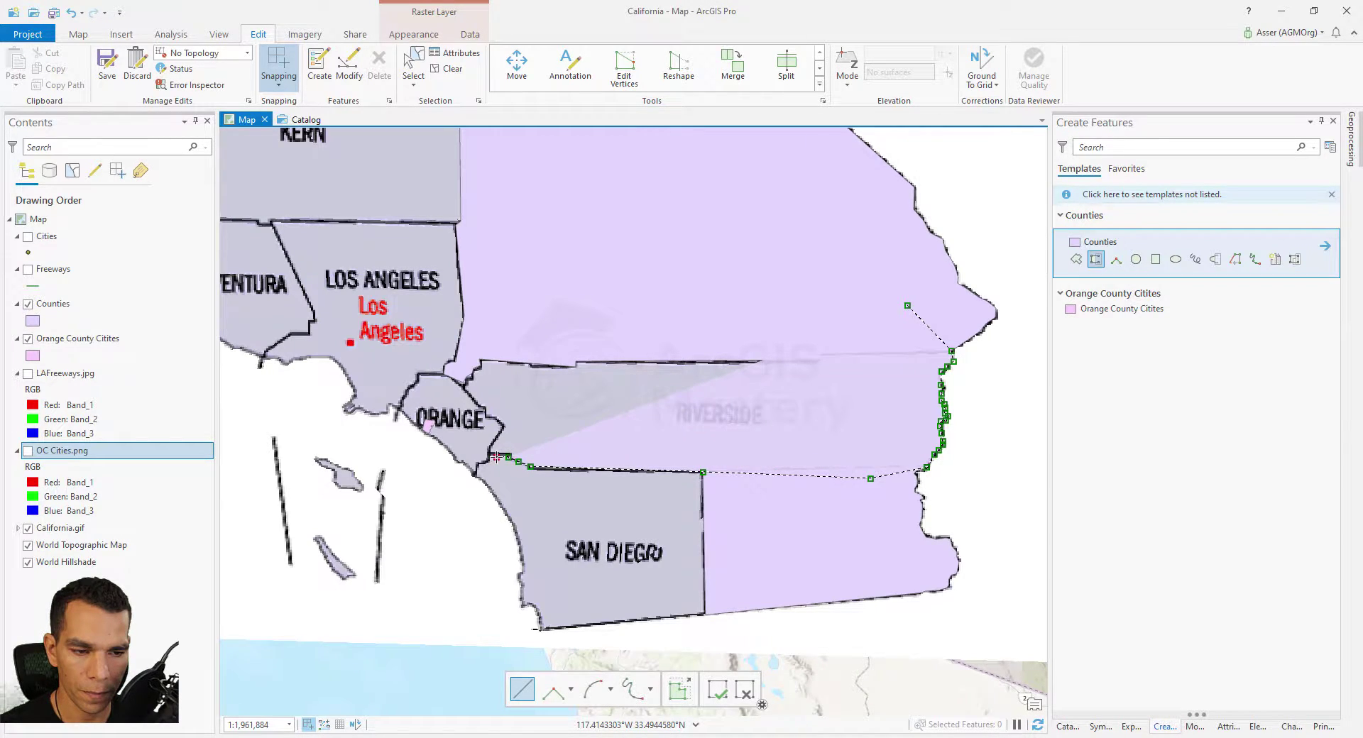
left_click(483, 452)
left_click(492, 445)
left_click(499, 432)
left_click(502, 428)
left_click(497, 420)
left_click(489, 416)
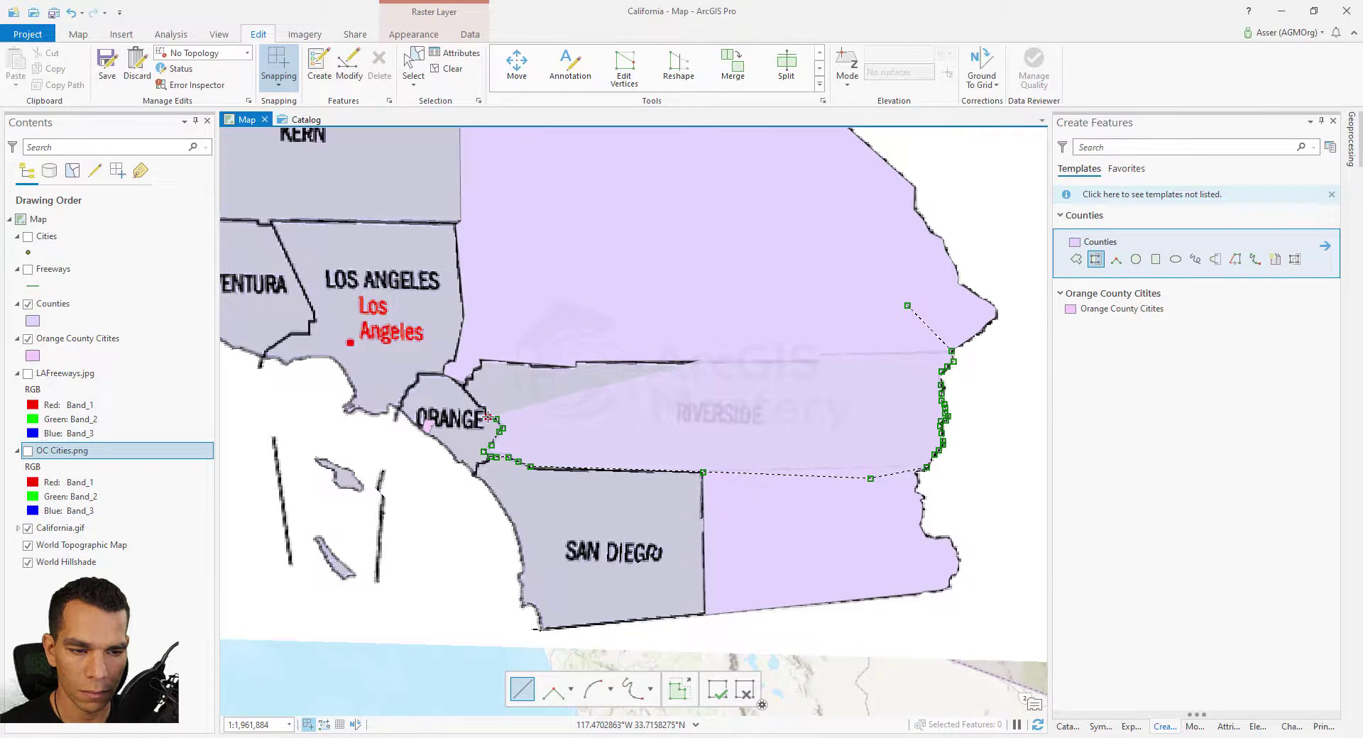
left_click(483, 407)
left_click(477, 404)
left_click(472, 398)
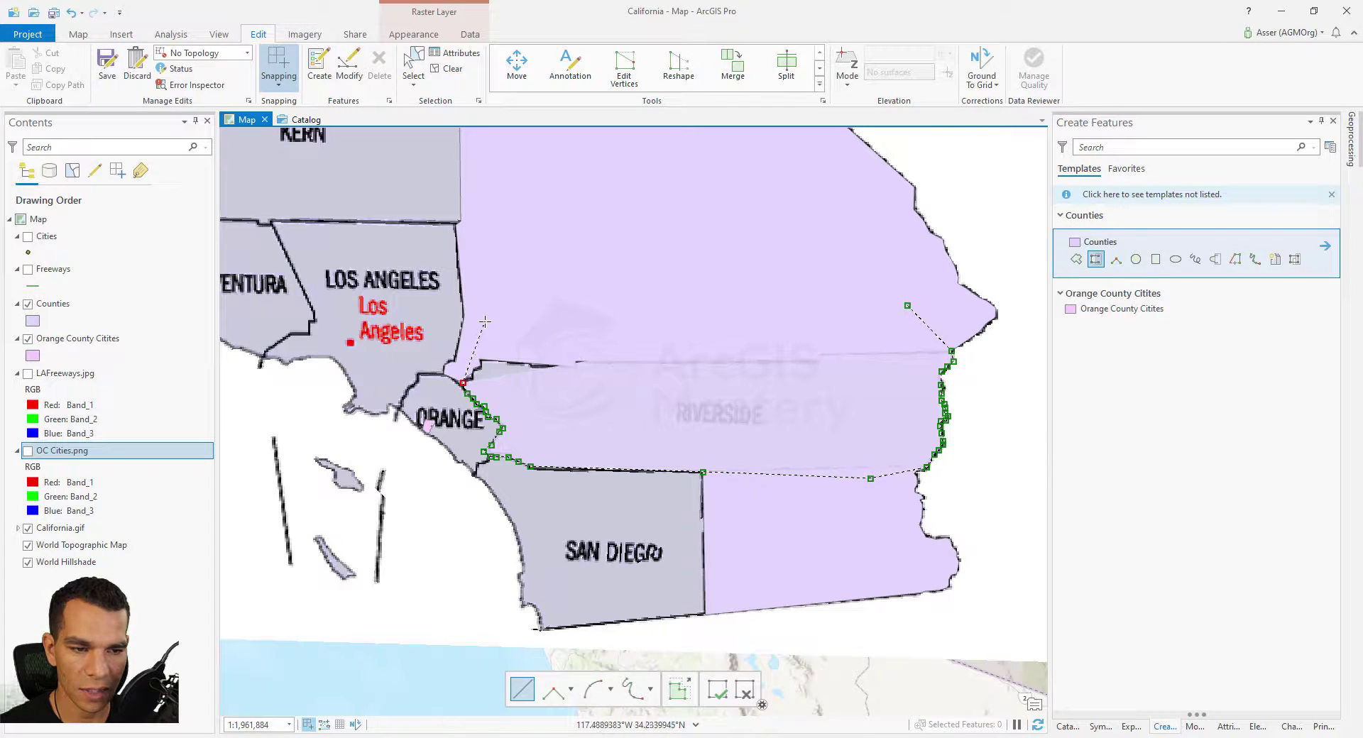
key("F2")
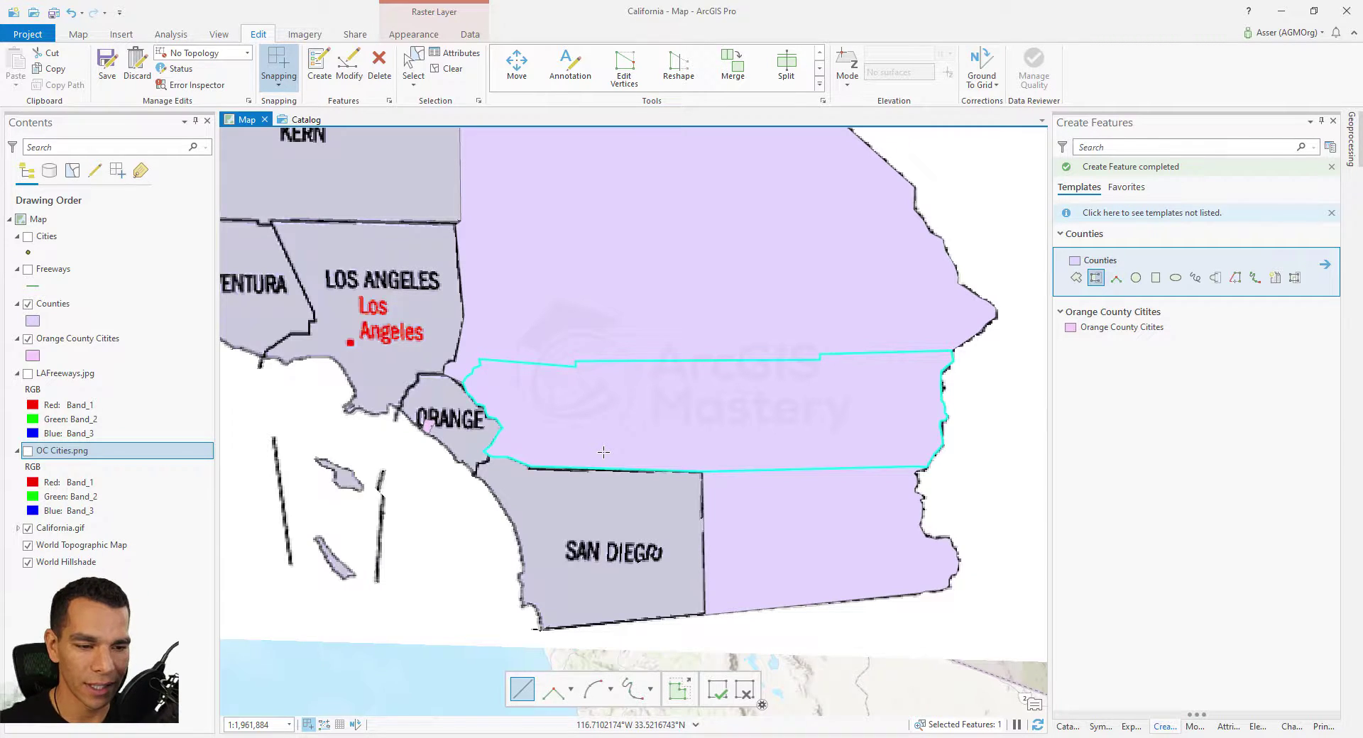
Step: Trace the San Diego County coastline and finish that polygon
scroll(610, 568, "up", 2)
left_click(501, 279)
left_click(452, 303)
left_click(504, 482)
double_click(497, 490)
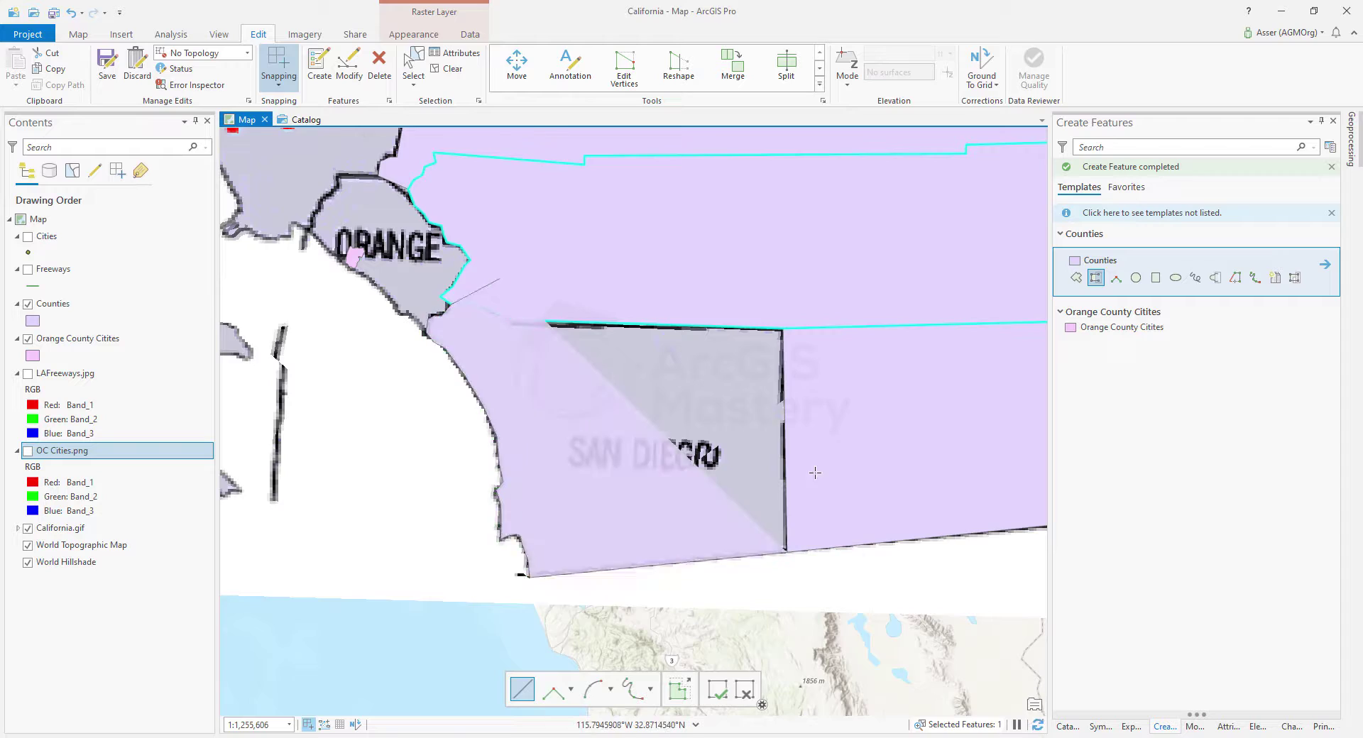
Step: Trace the Orange County coastline and finish its polygon
left_click_drag(497, 489, 643, 661)
left_click(555, 335)
left_click(482, 346)
left_click(457, 390)
left_click(523, 460)
left_click(559, 488)
double_click(563, 495)
Step: Trace the Los Angeles County coast and border into a finished polygon
left_click_drag(563, 495, 705, 577)
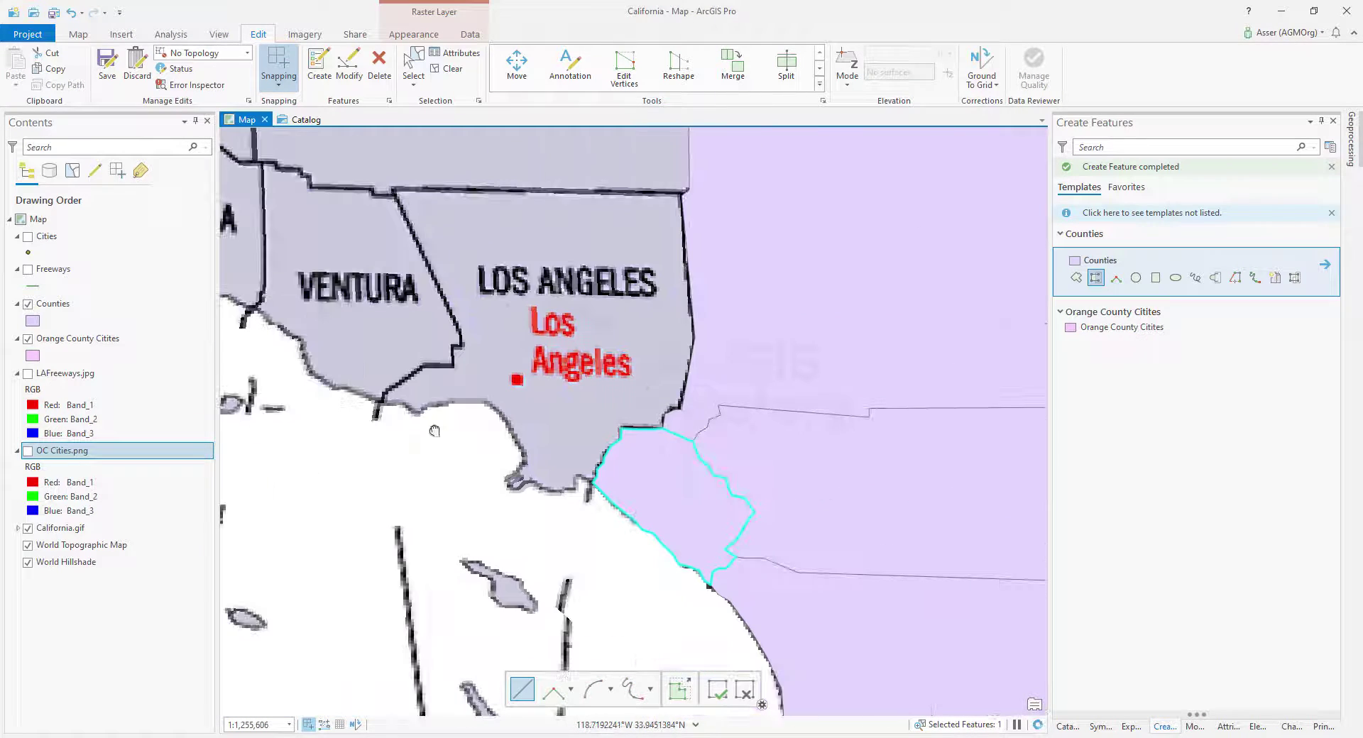
left_click(646, 484)
left_click(584, 475)
left_click(426, 411)
left_click(457, 330)
left_click(393, 190)
left_click(681, 195)
double_click(727, 206)
Step: Digitize the Ventura and Santa Barbara County polygons
left_click_drag(727, 206, 904, 376)
left_click(639, 523)
left_click(438, 343)
double_click(430, 490)
left_click_drag(429, 490, 634, 558)
left_click(701, 548)
left_click(361, 488)
double_click(360, 488)
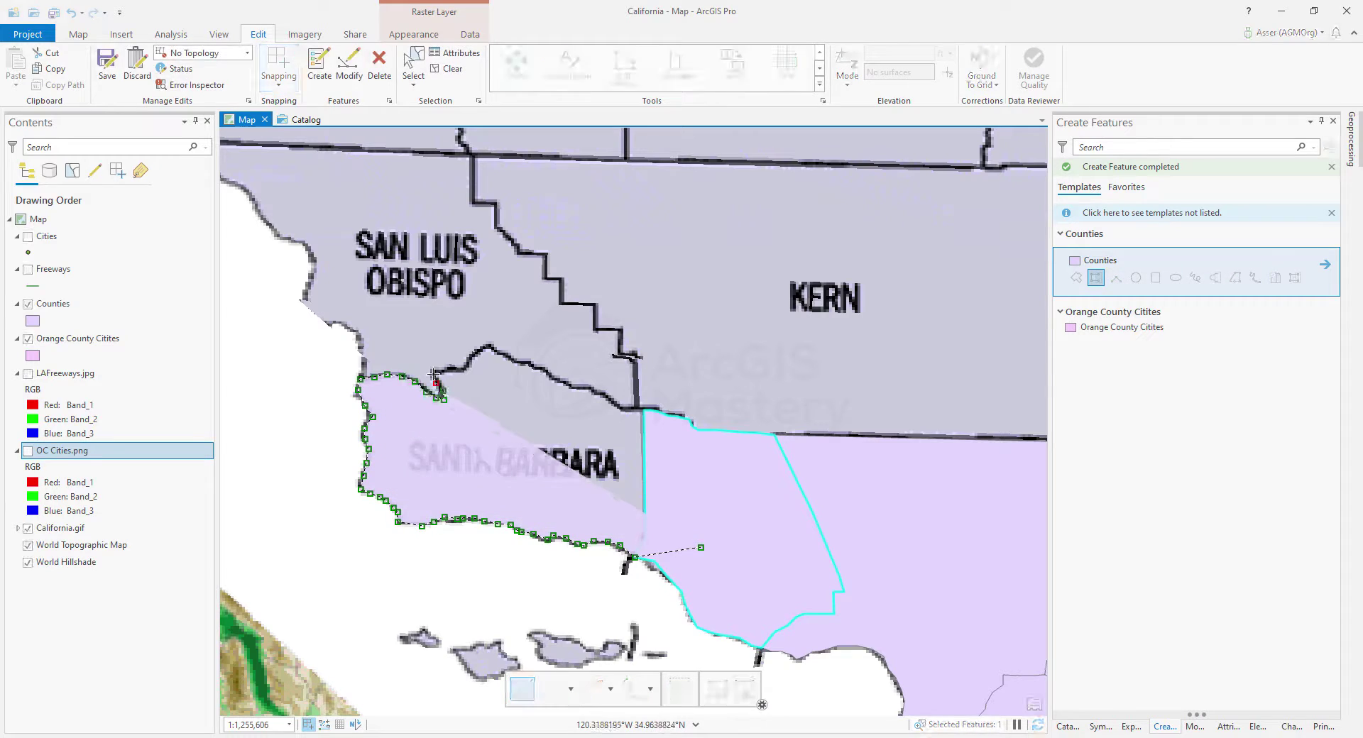
Step: Trace the San Luis Obispo–Kern border and finish the San Luis Obispo polygon
left_click_drag(360, 488, 530, 609)
left_click(797, 549)
left_click(814, 531)
left_click(809, 478)
left_click(791, 460)
left_click(769, 448)
left_click(732, 422)
left_click(715, 399)
left_click(668, 348)
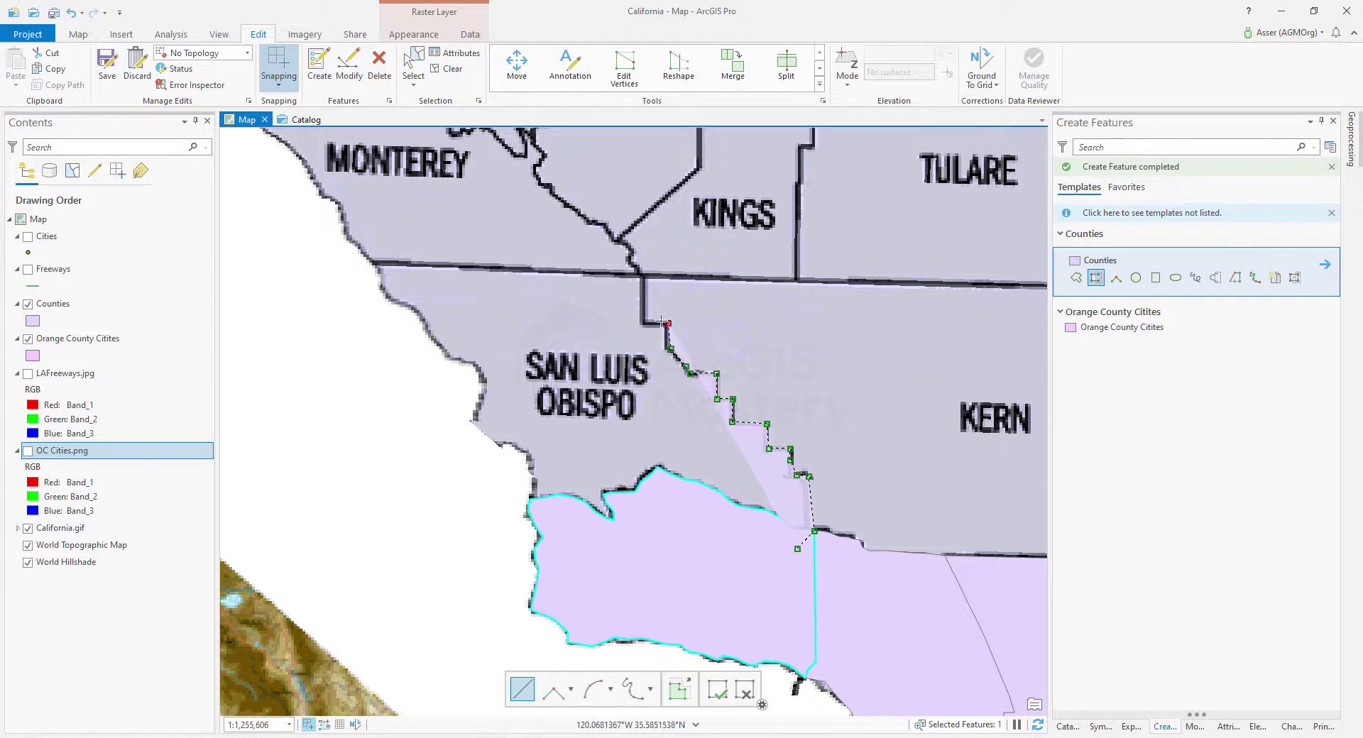
double_click(643, 277)
Step: Close the Kern polygon, add vertices around the Kings border, then zoom out
left_click_drag(994, 397, 637, 373)
left_click(936, 295)
double_click(889, 266)
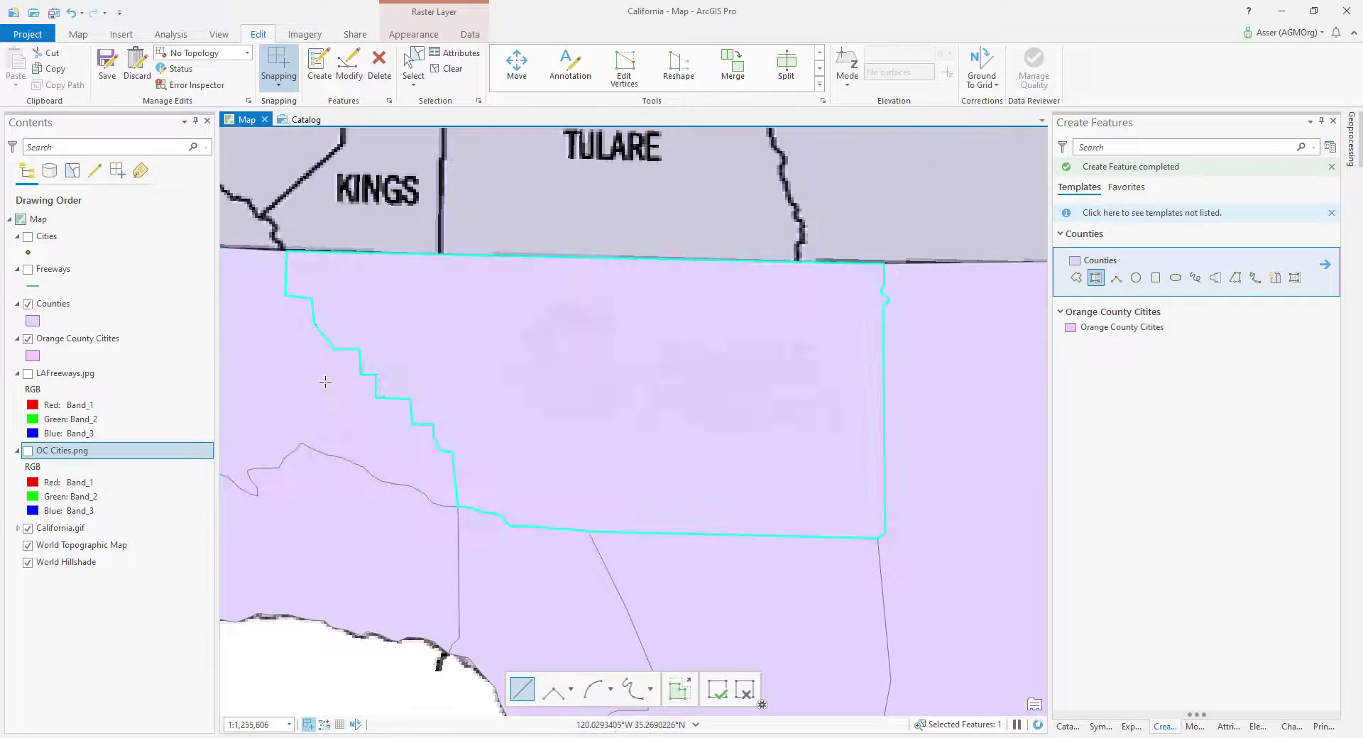
left_click_drag(319, 381, 409, 606)
left_click(529, 480)
left_click(548, 350)
left_click(545, 323)
left_click(434, 309)
left_click_drag(567, 550, 412, 551)
scroll(412, 550, "down", 3)
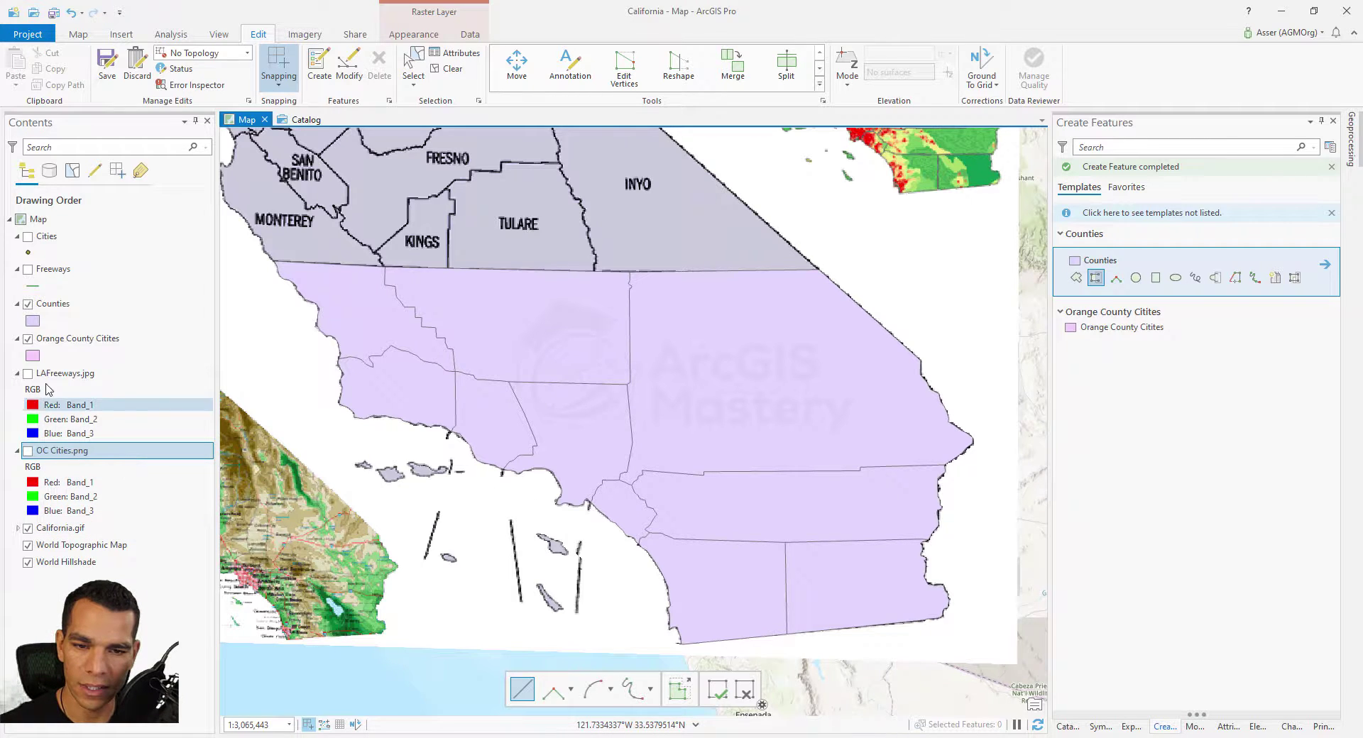
Step: Turn off Counties, zoom to Orange County and turn on OC Cities.png
left_click(28, 305)
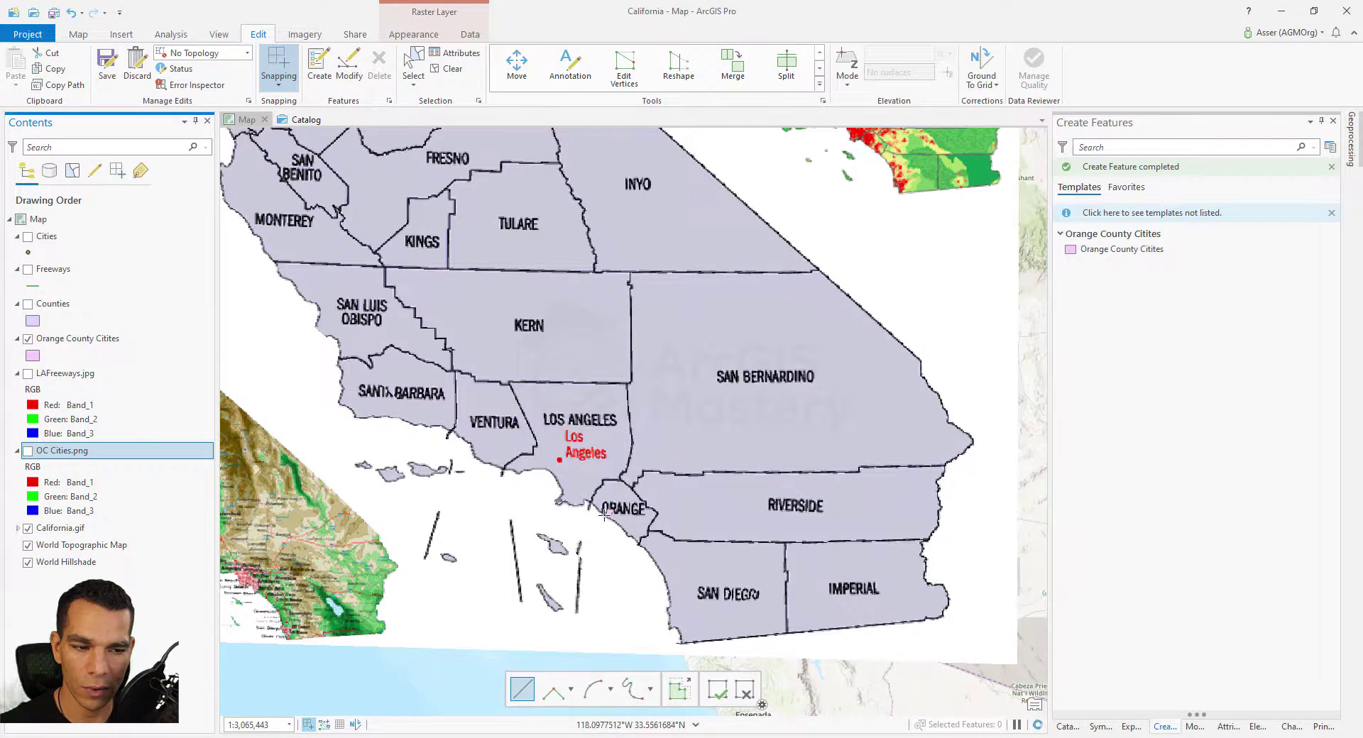
scroll(604, 515, "down", 1)
scroll(604, 514, "up", 6)
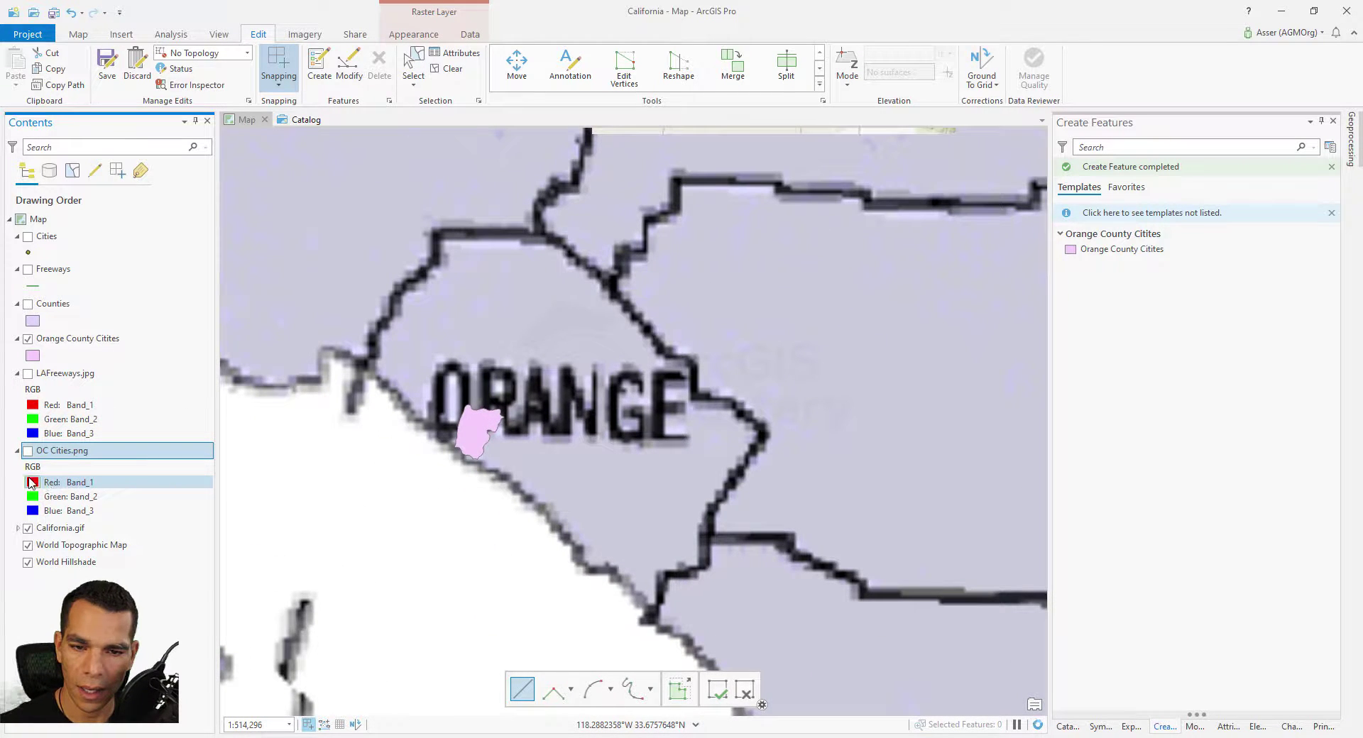
left_click(28, 451)
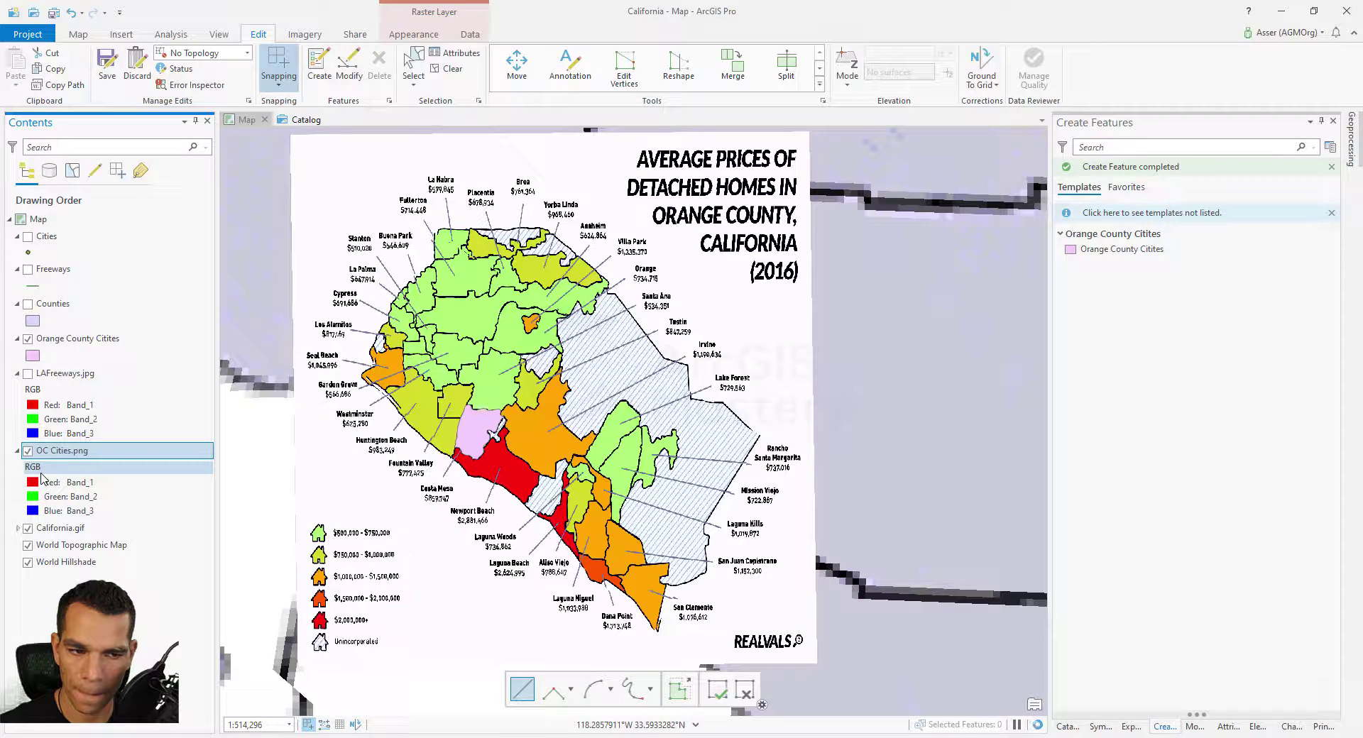
Step: Select the Orange County Citites template and zoom in on Newport Beach and Costa Mesa
left_click(1120, 250)
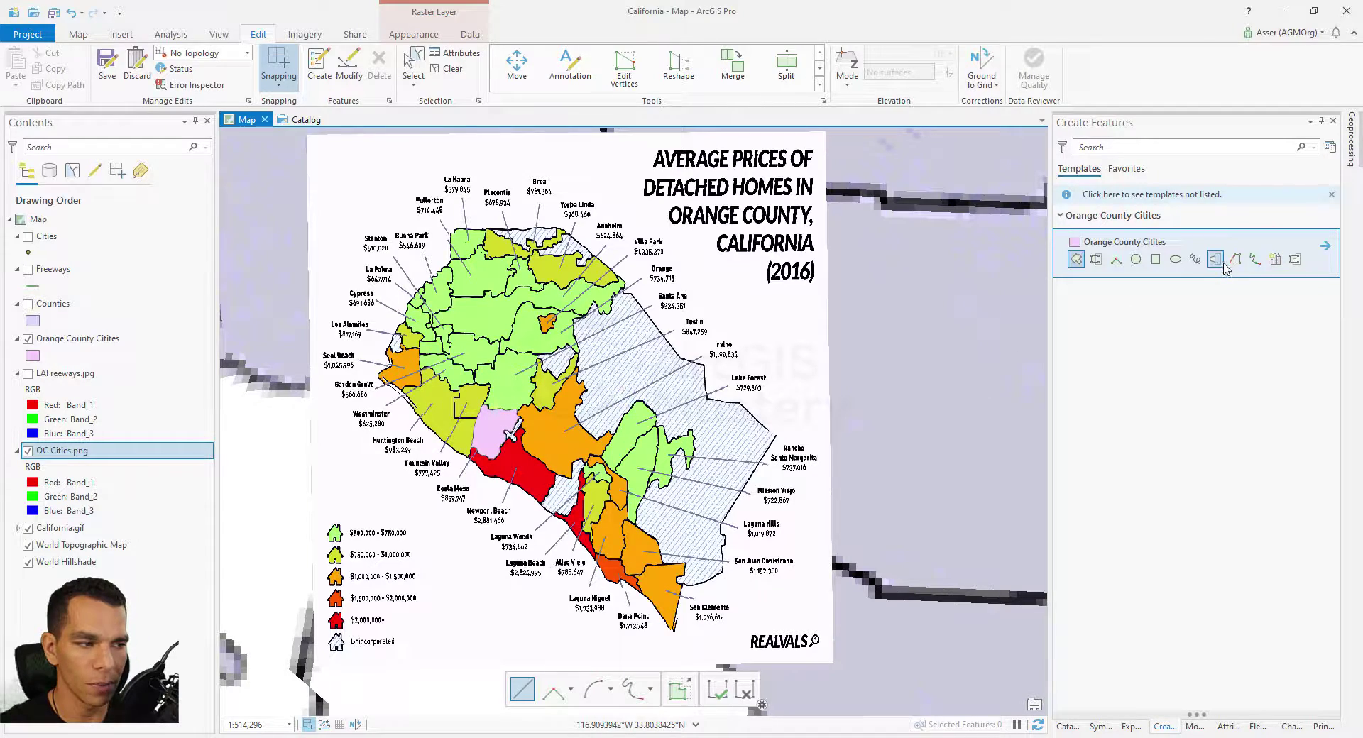
scroll(522, 473, "up", 5)
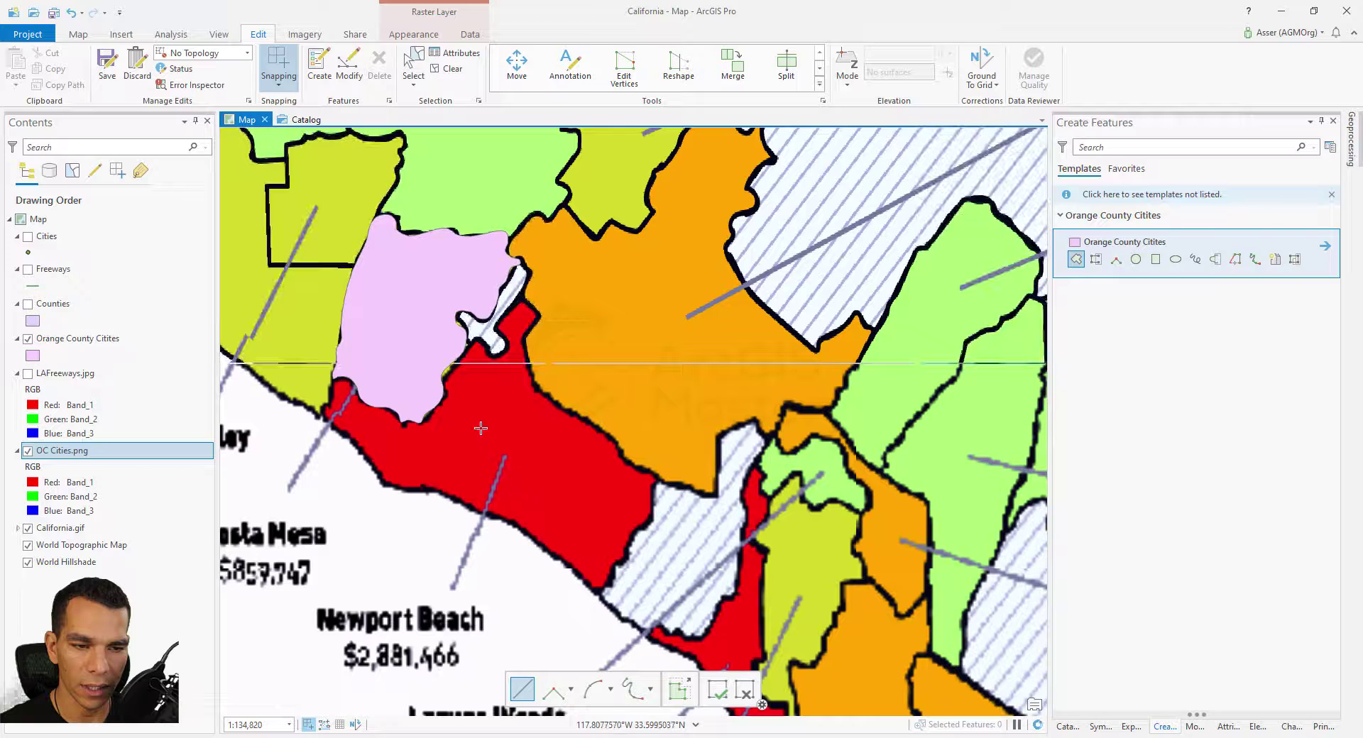
Step: Trace each Orange County city with Autocomplete Polygon, finishing each, then show the Cities layer
left_click_drag(422, 353, 568, 499)
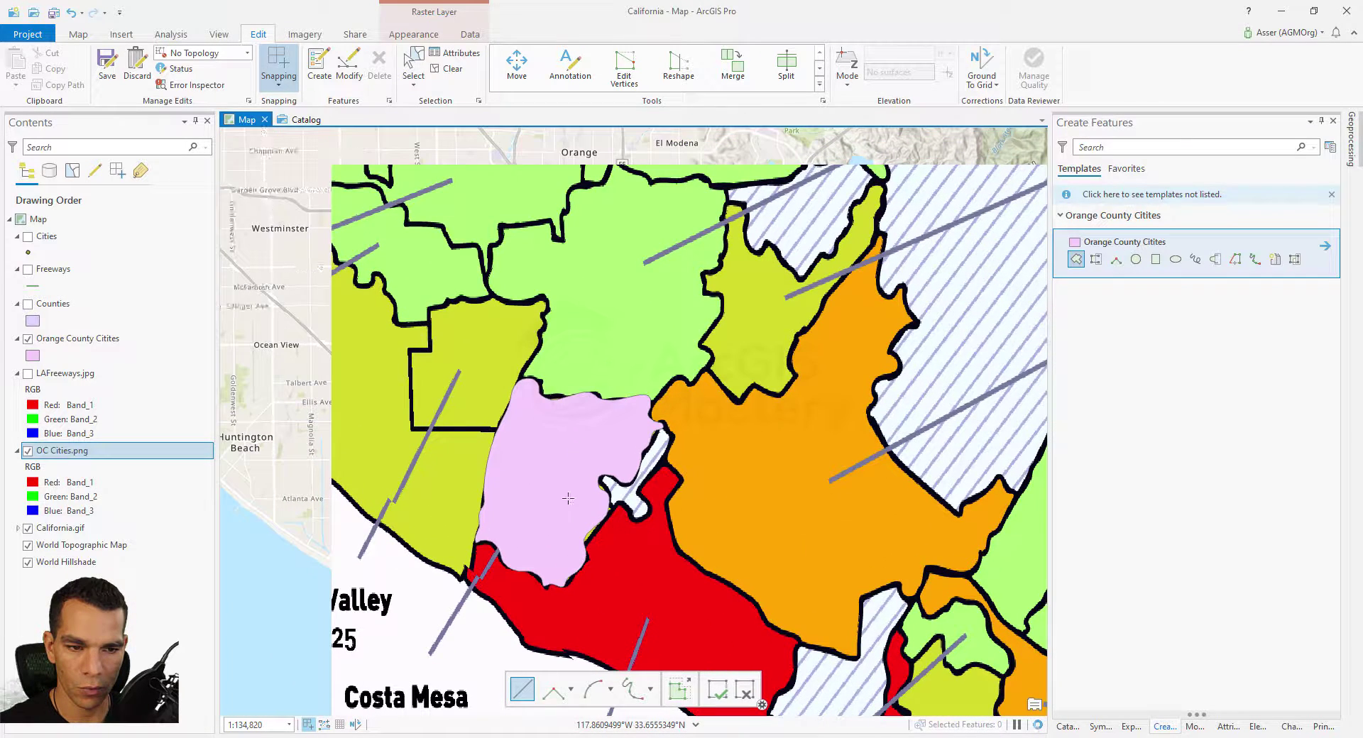
left_click(1216, 259)
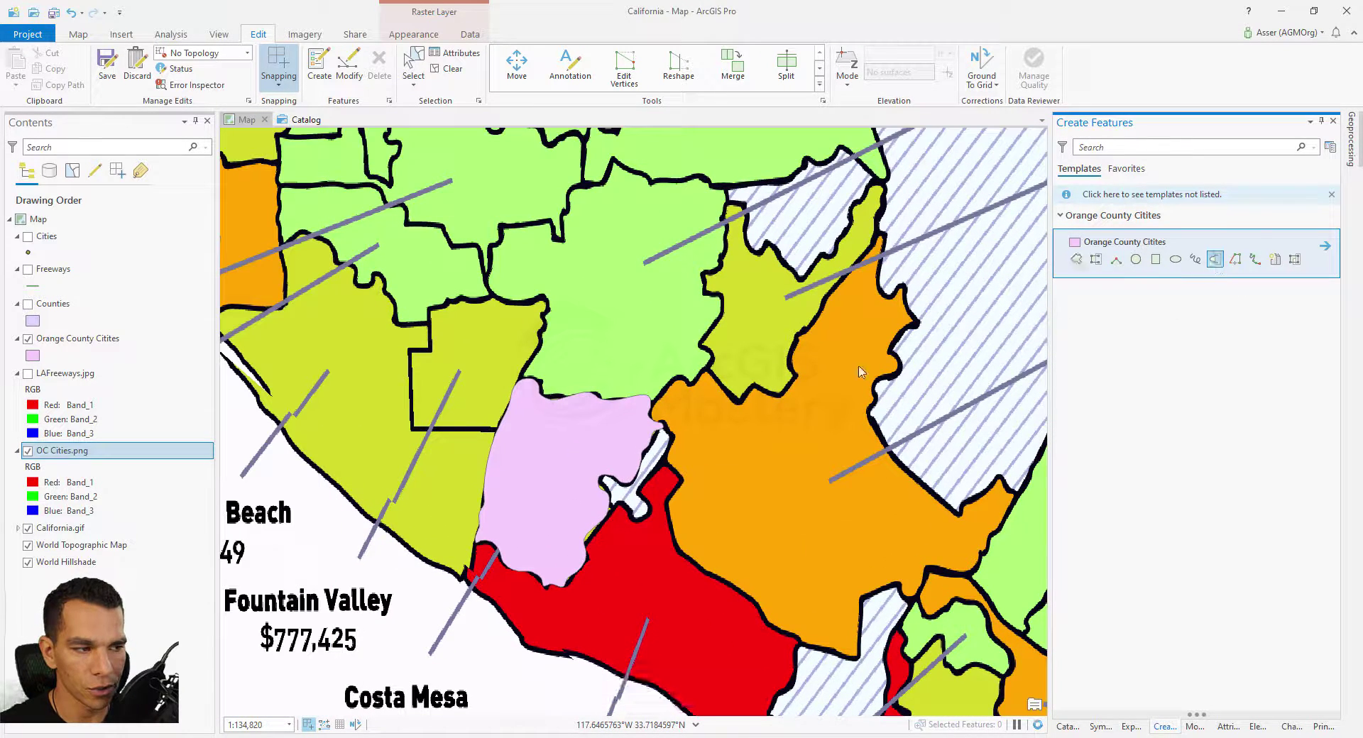
left_click(524, 433)
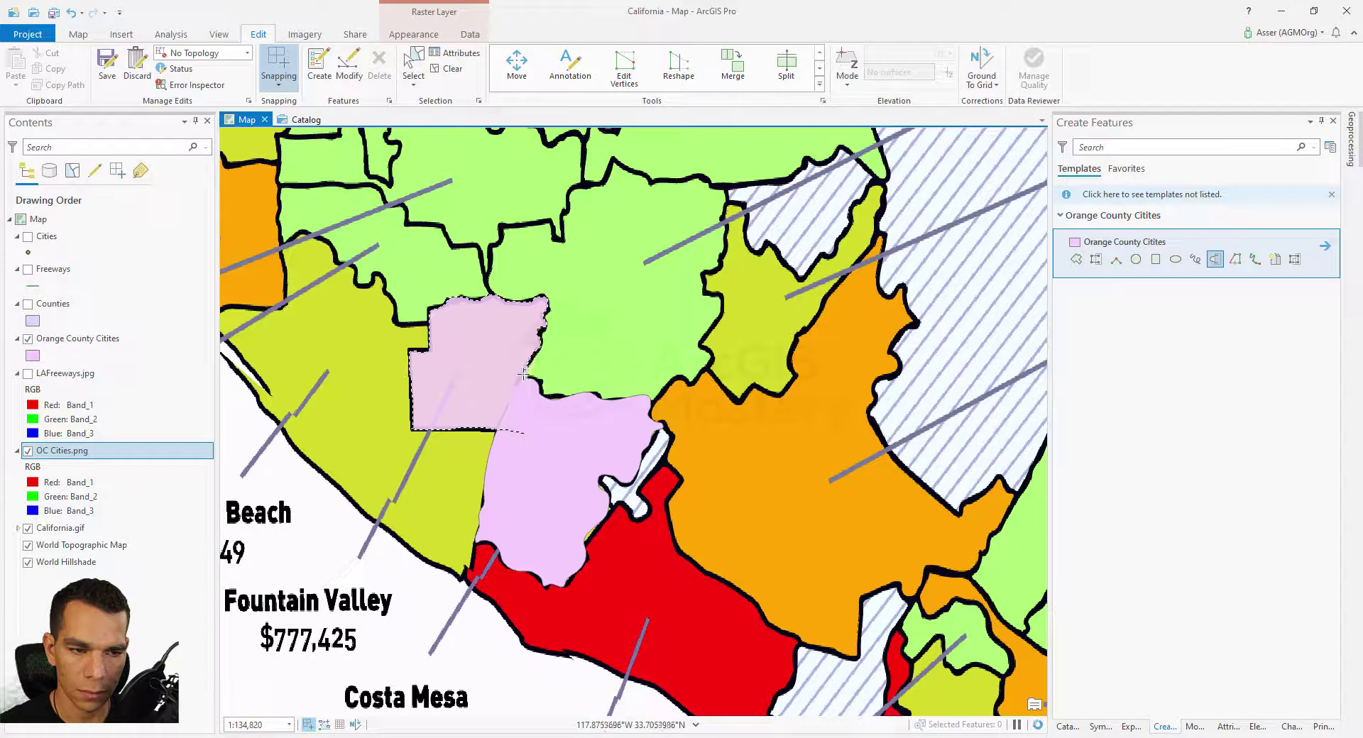
double_click(521, 402)
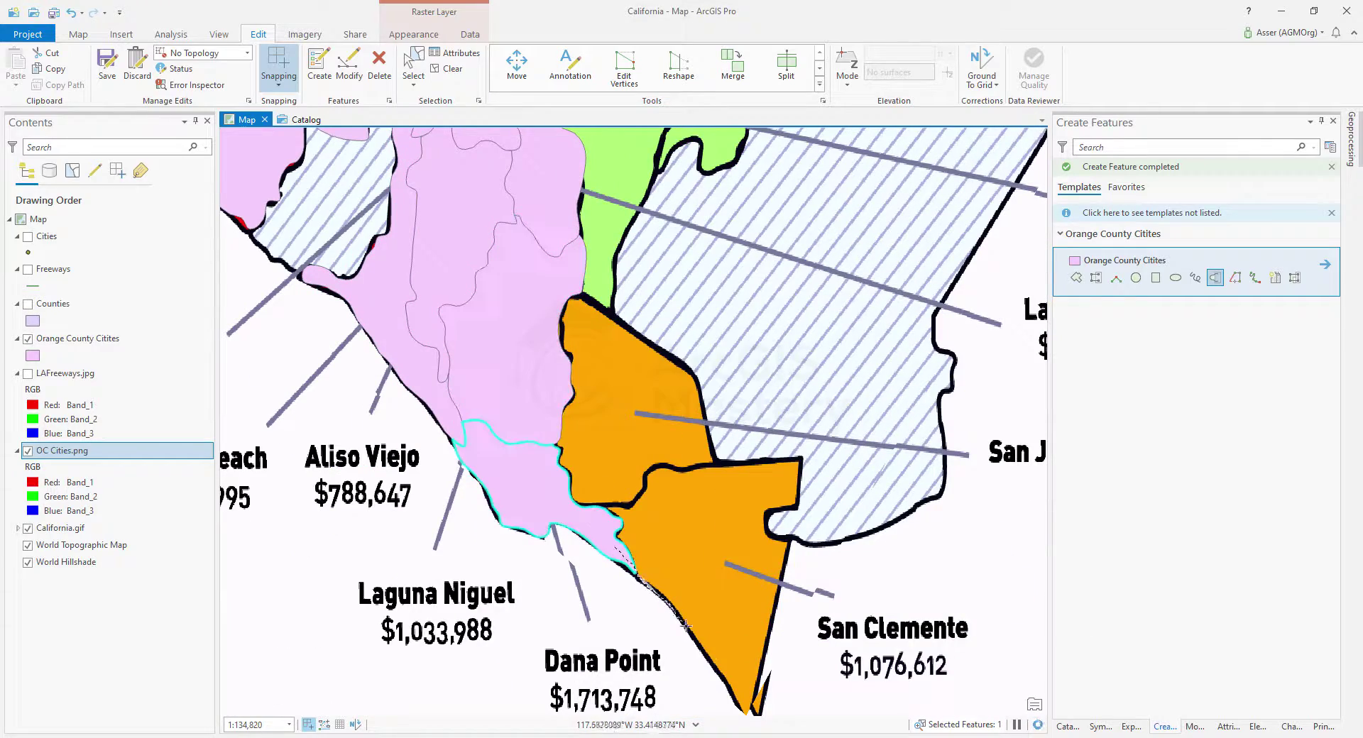
key("F2")
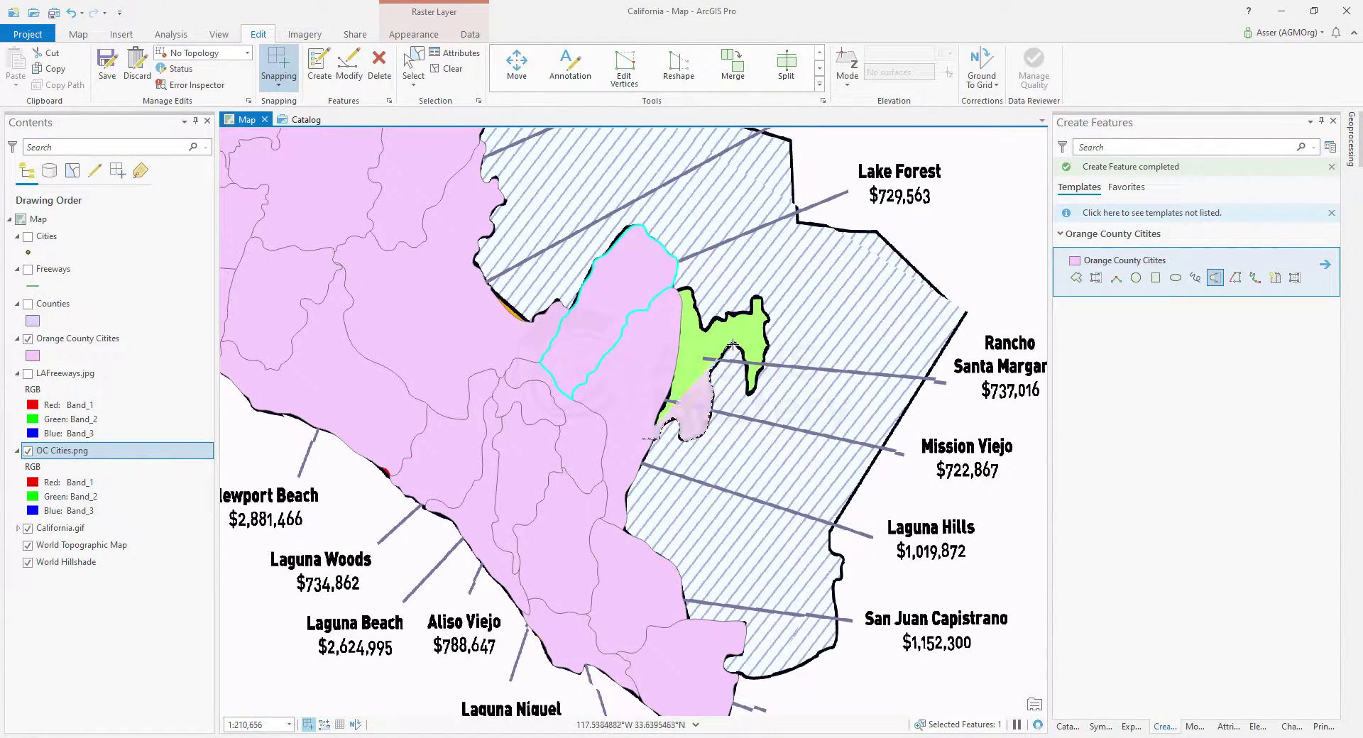
key("F2")
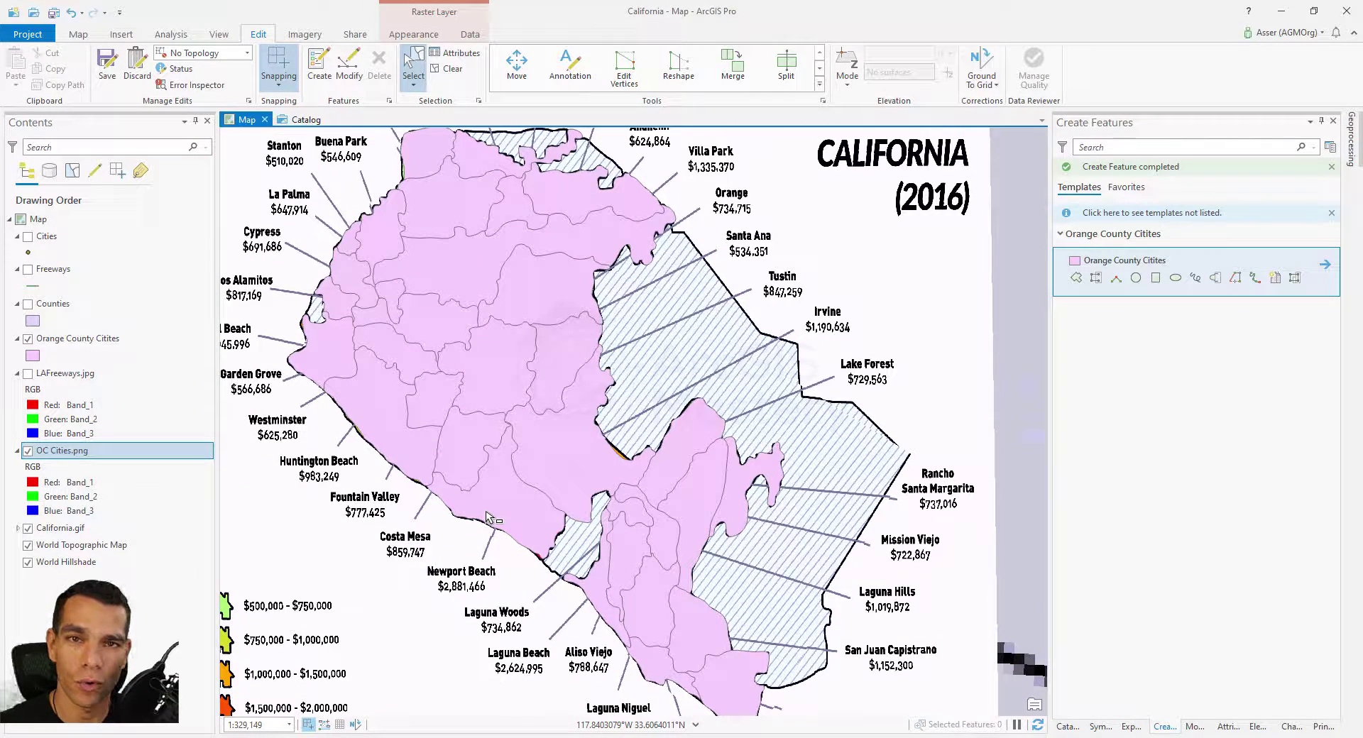
left_click(28, 237)
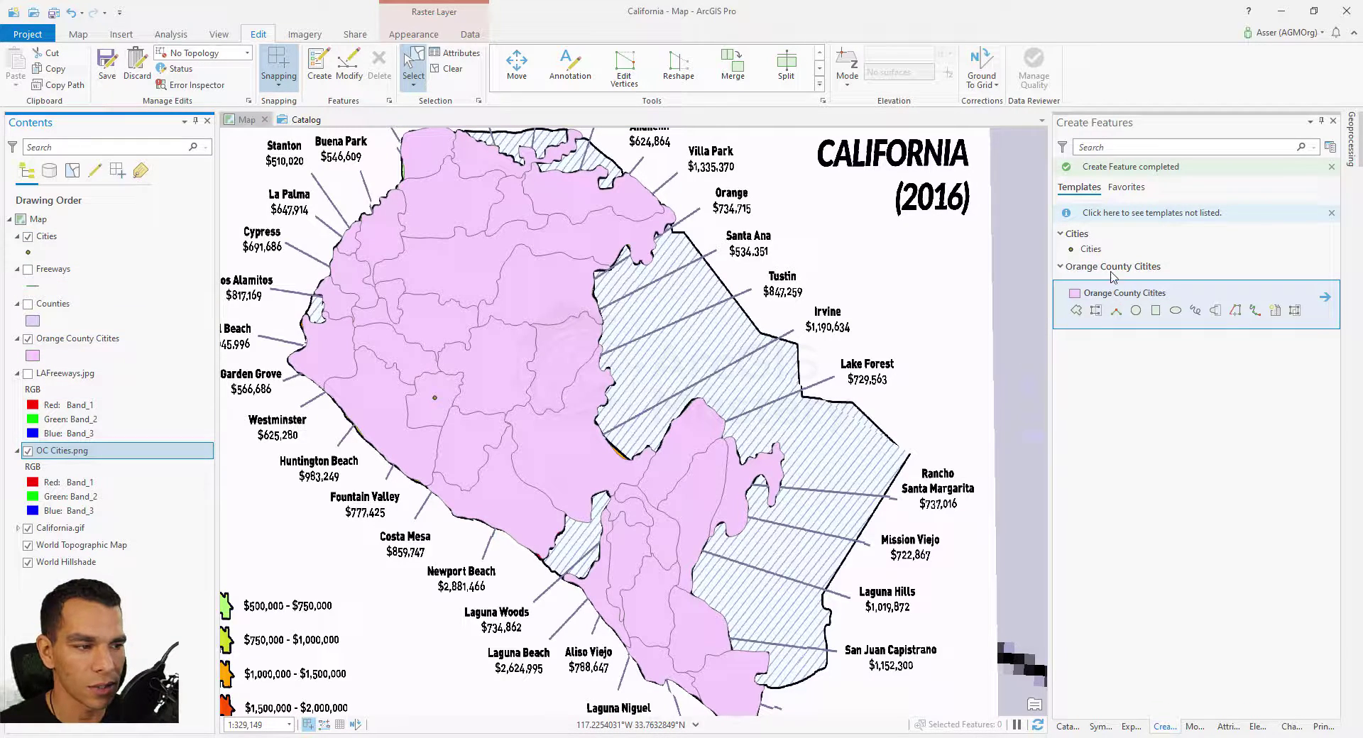
Step: Pick the Cities template, open snapping, and toggle Orange County Citites off and on to check
left_click(1102, 250)
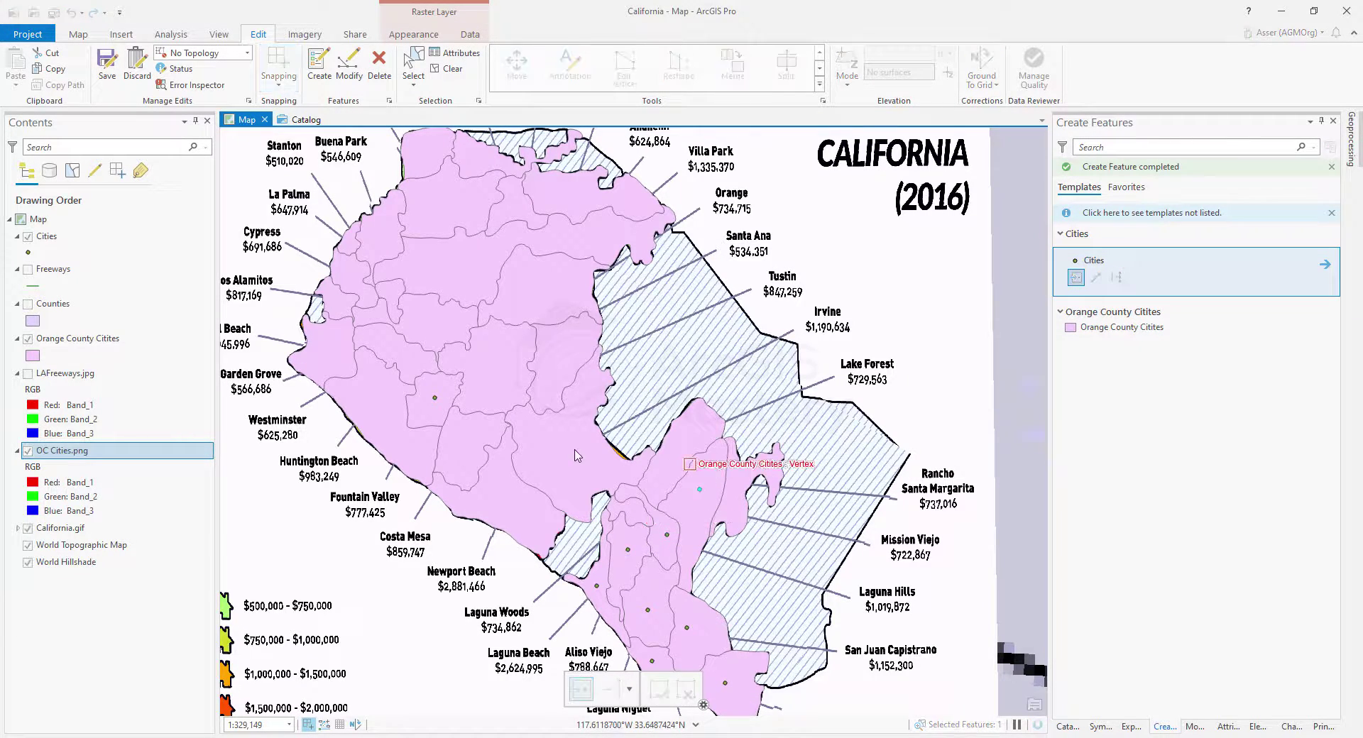
left_click(278, 78)
left_click(28, 339)
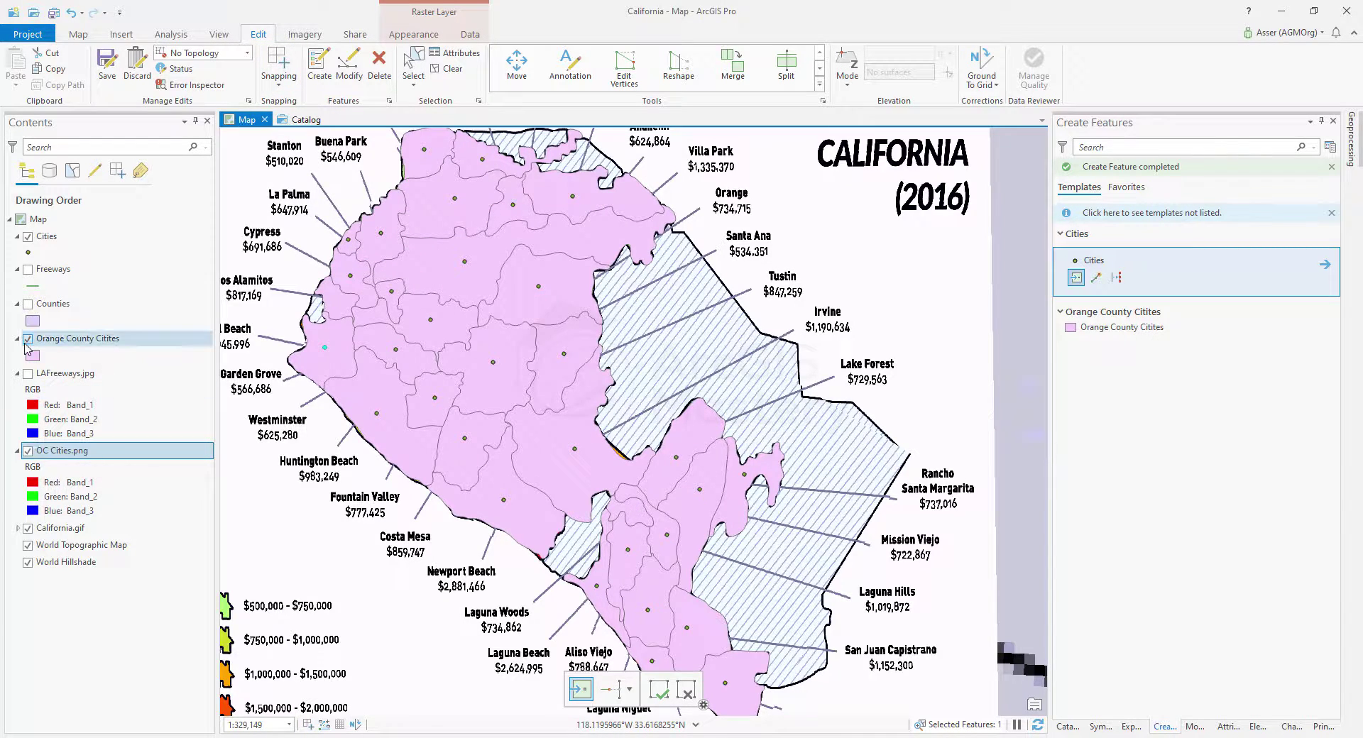
left_click(28, 339)
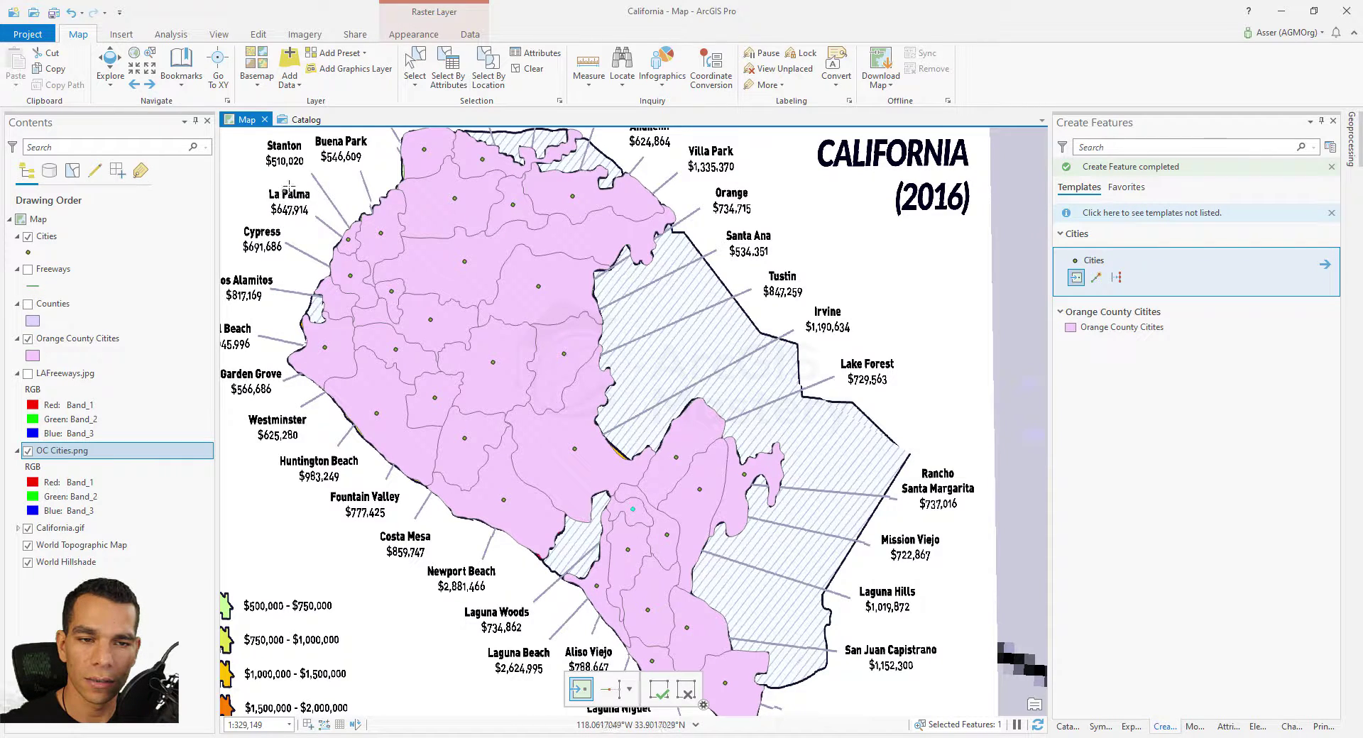
Step: Jump to the SouthernCalifornia bookmark, show LAFreeways.jpg and hide OC Cities.png
left_click(193, 88)
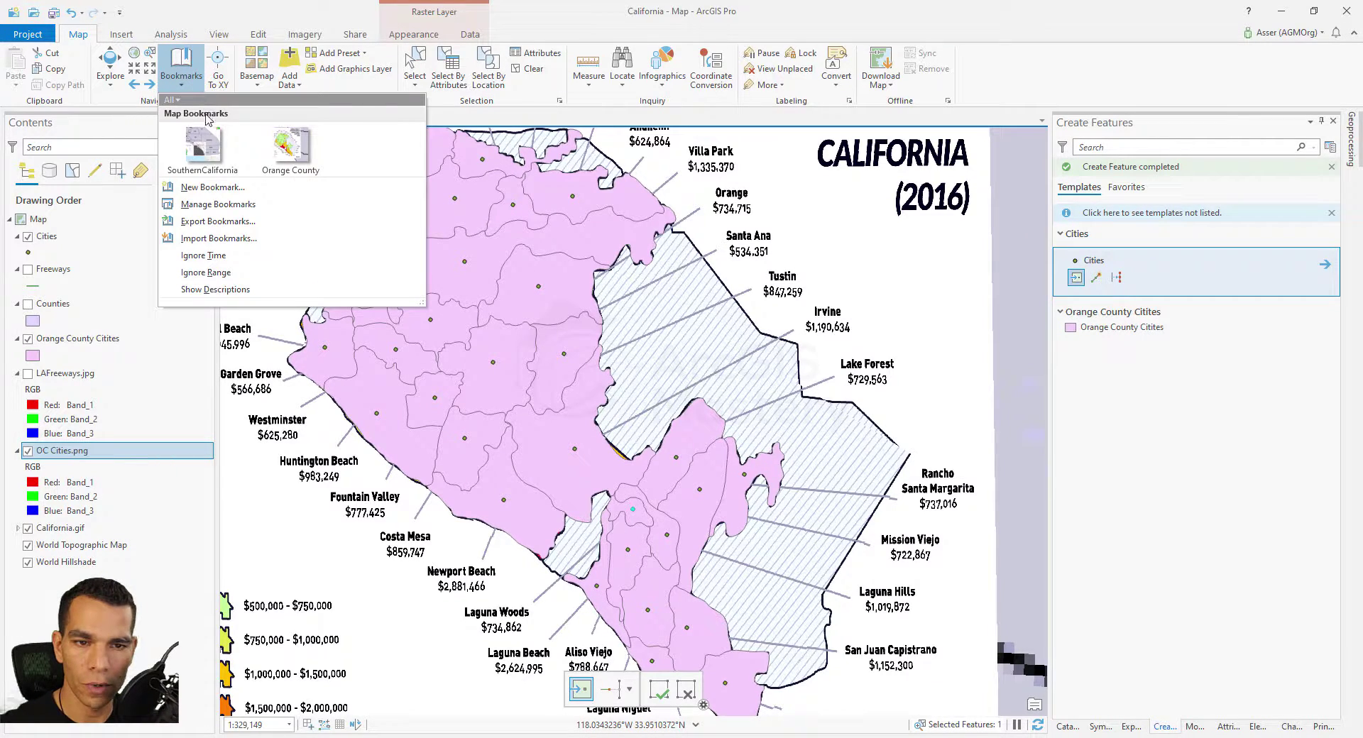
left_click(203, 148)
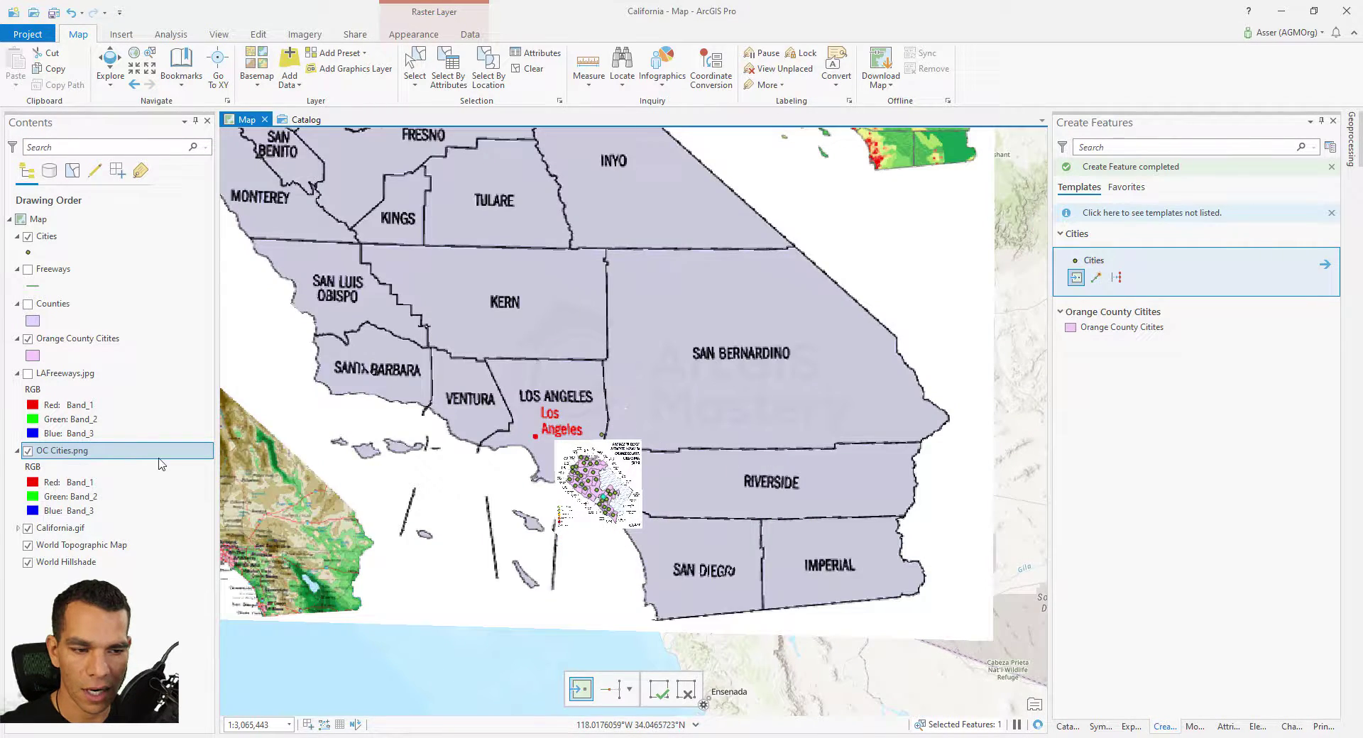
left_click(28, 373)
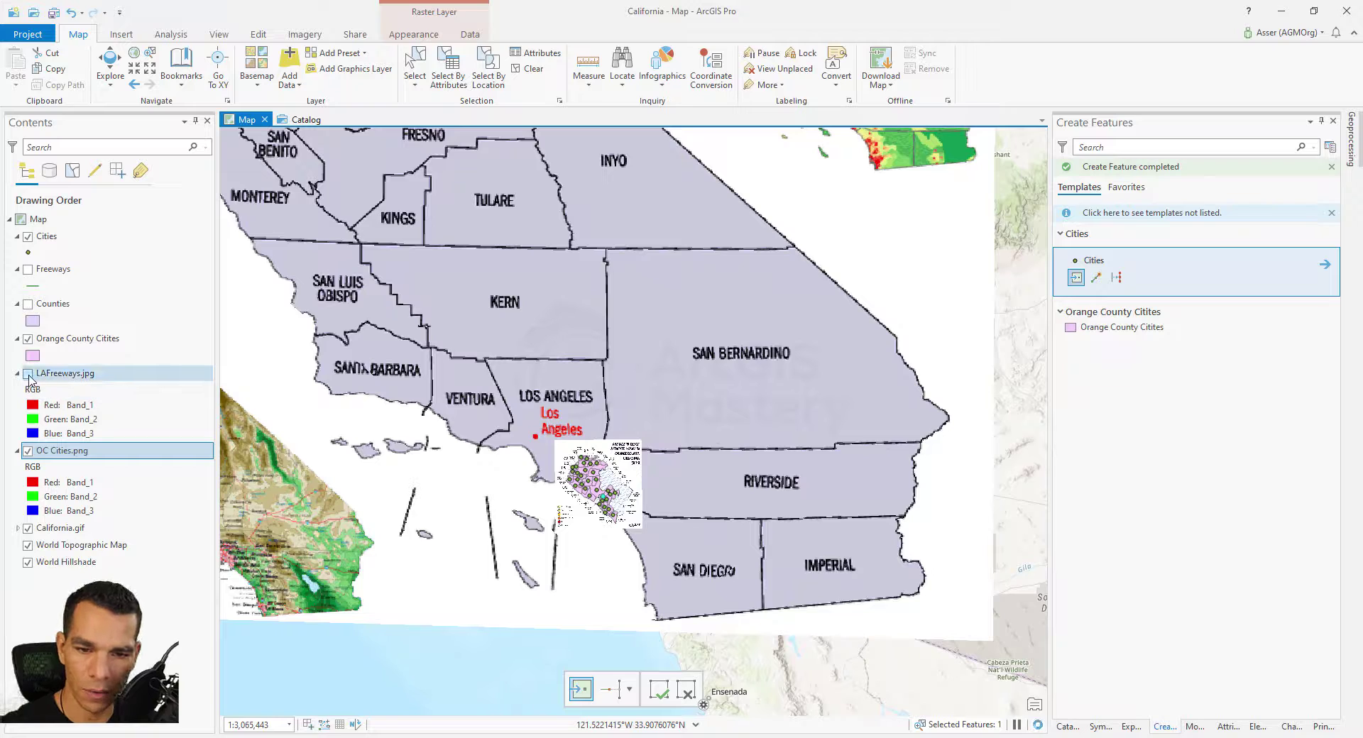
left_click(27, 451)
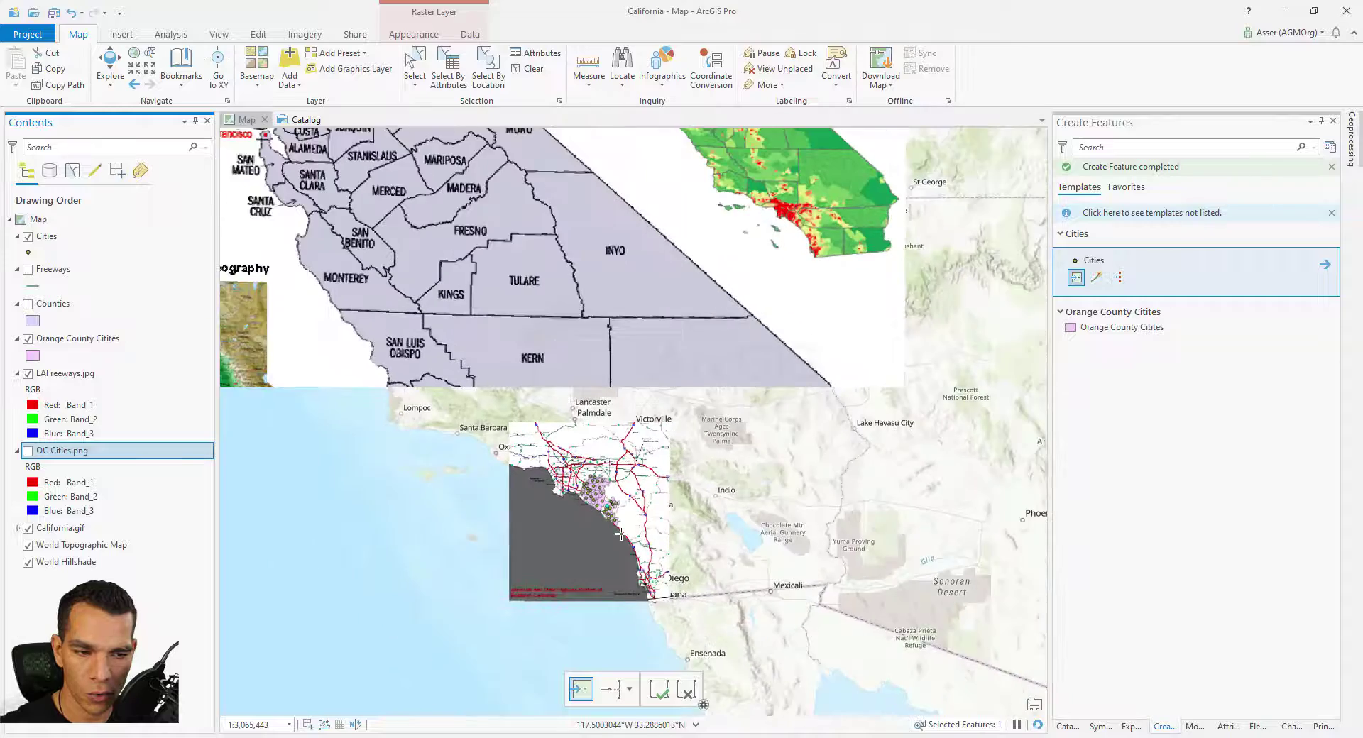
Step: Zoom in, hide Orange County Citites and Cities, and turn on Freeways
scroll(620, 534, "up", 2)
scroll(621, 539, "up", 2)
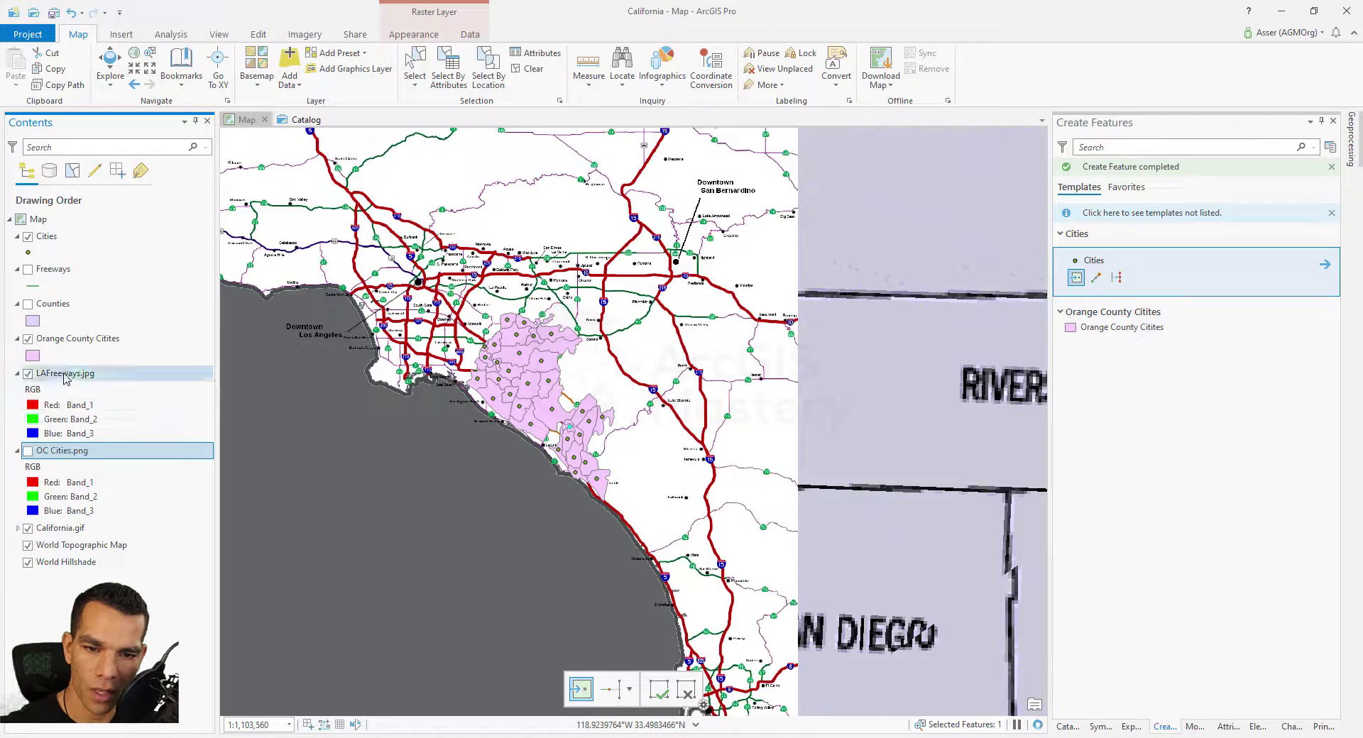
left_click(27, 339)
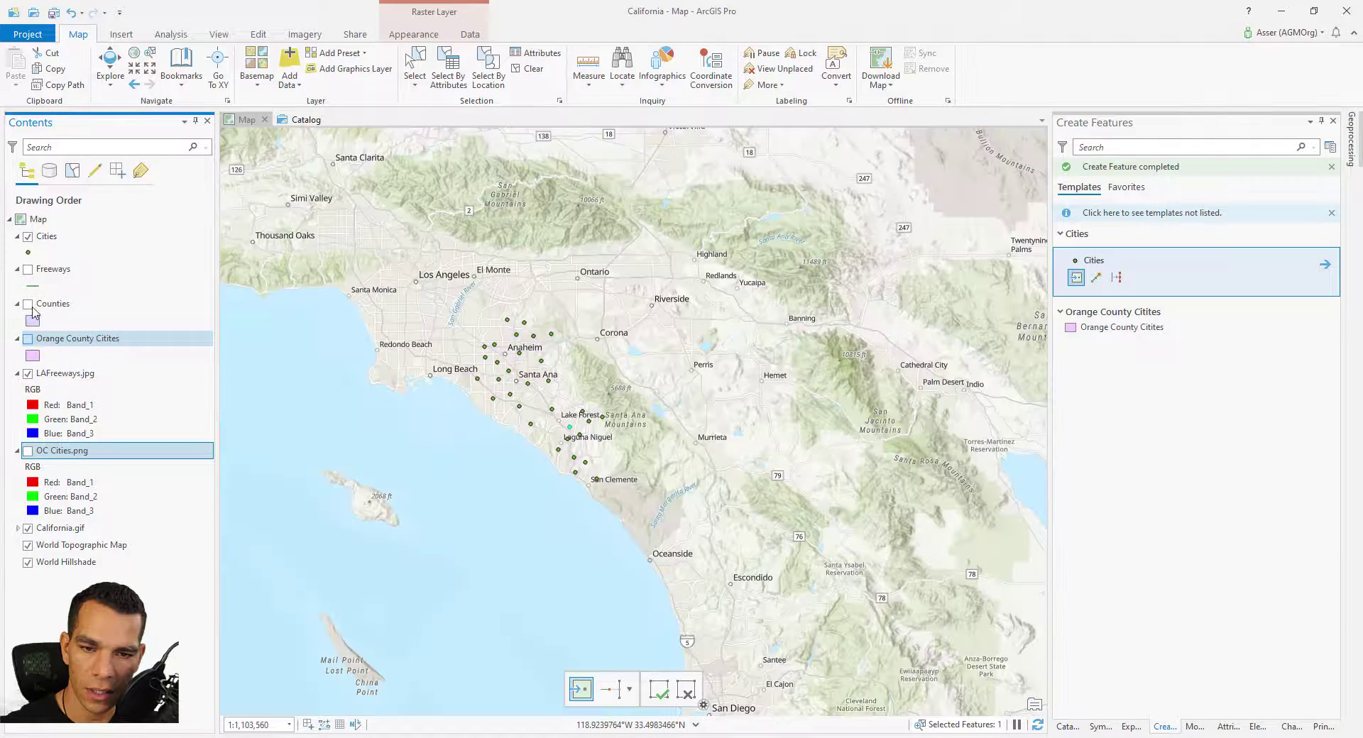
left_click(27, 237)
left_click(29, 270)
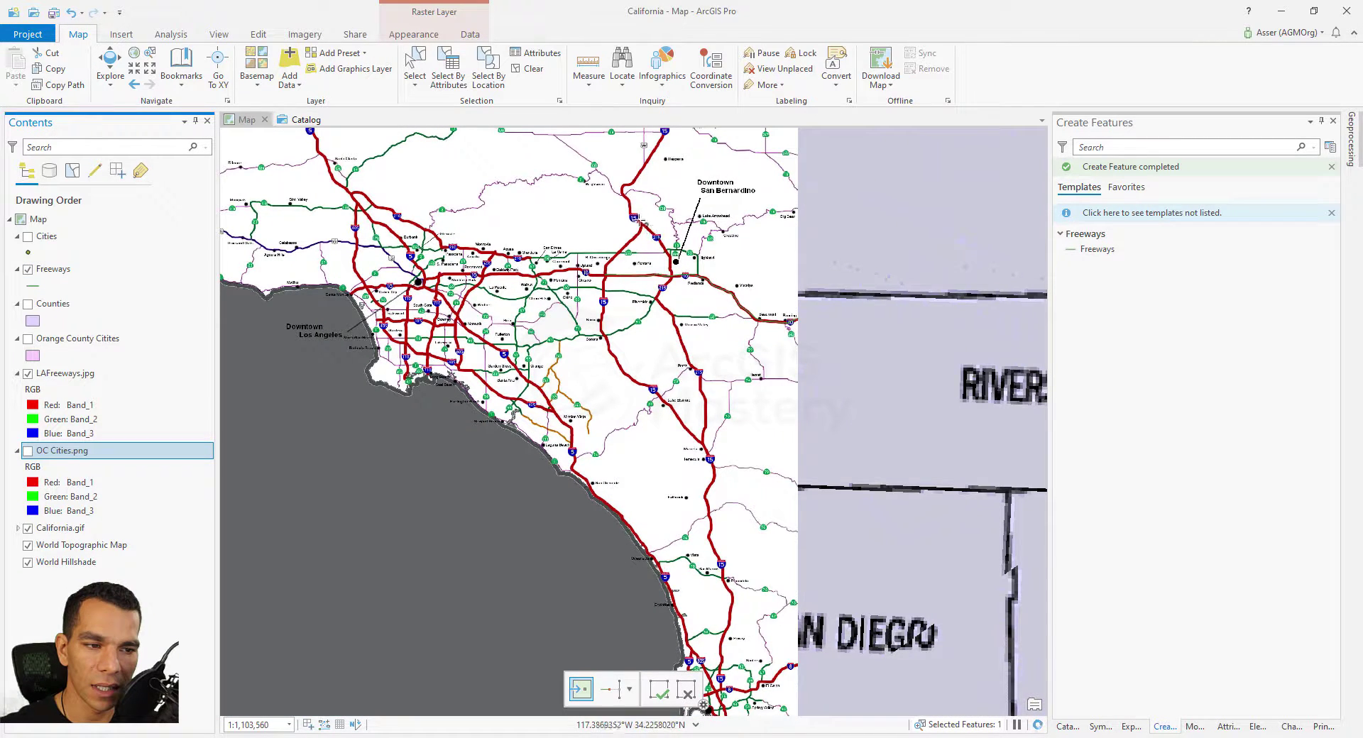
Step: Choose the Freeways line template, check snapping options, and open the Freeways symbol formatting
left_click(1100, 247)
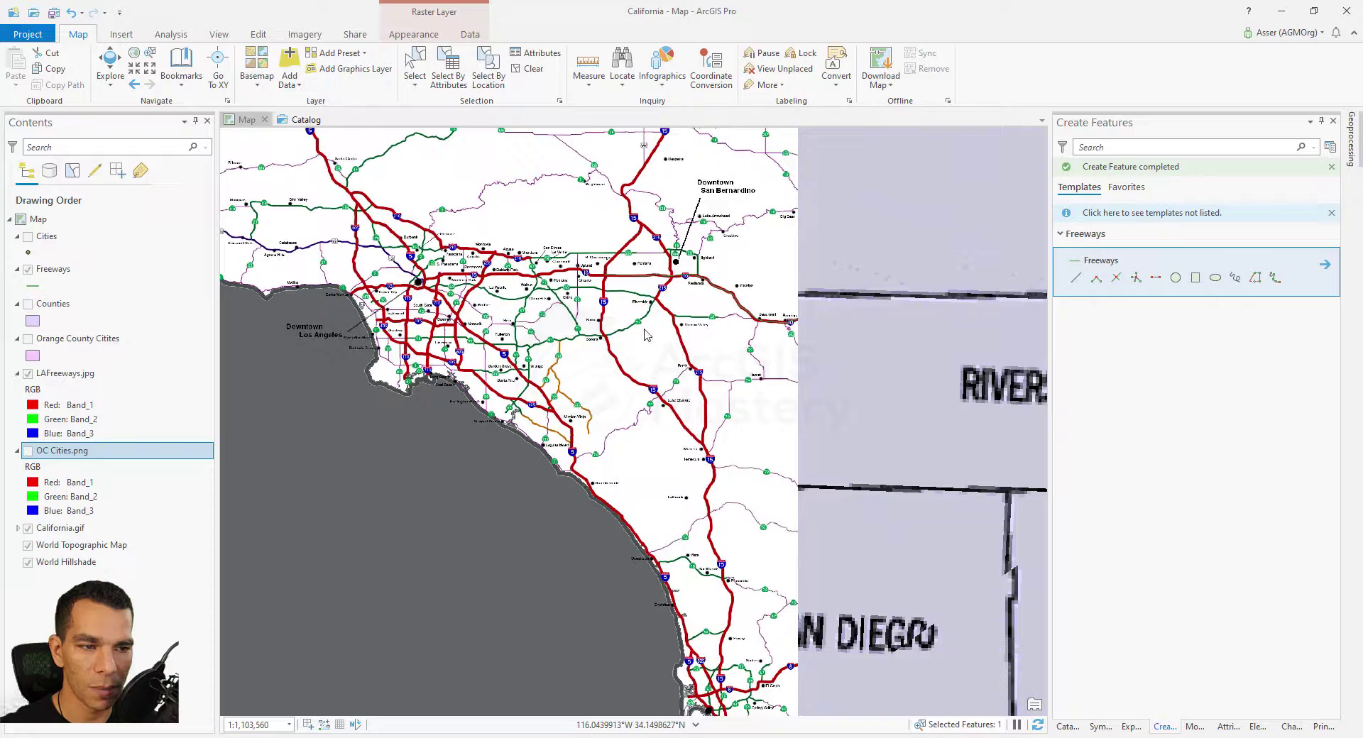
left_click(260, 37)
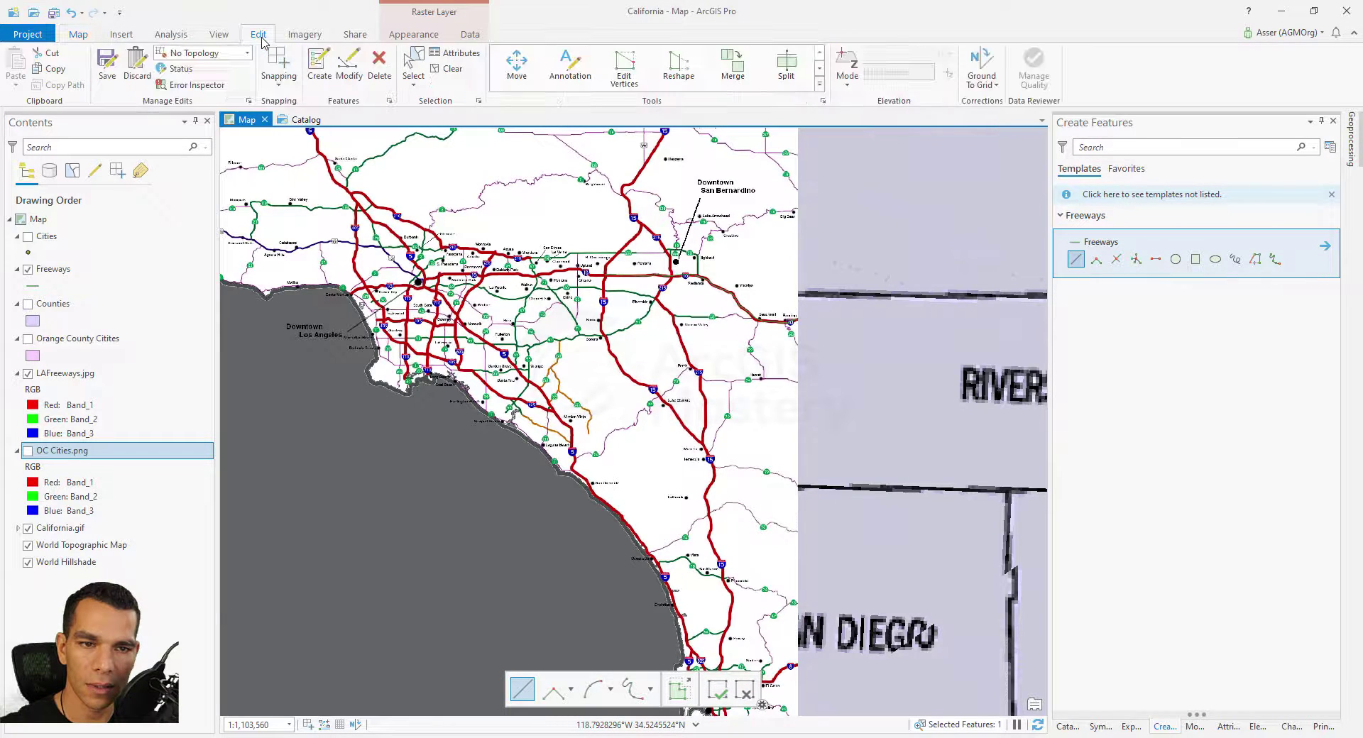
left_click(282, 87)
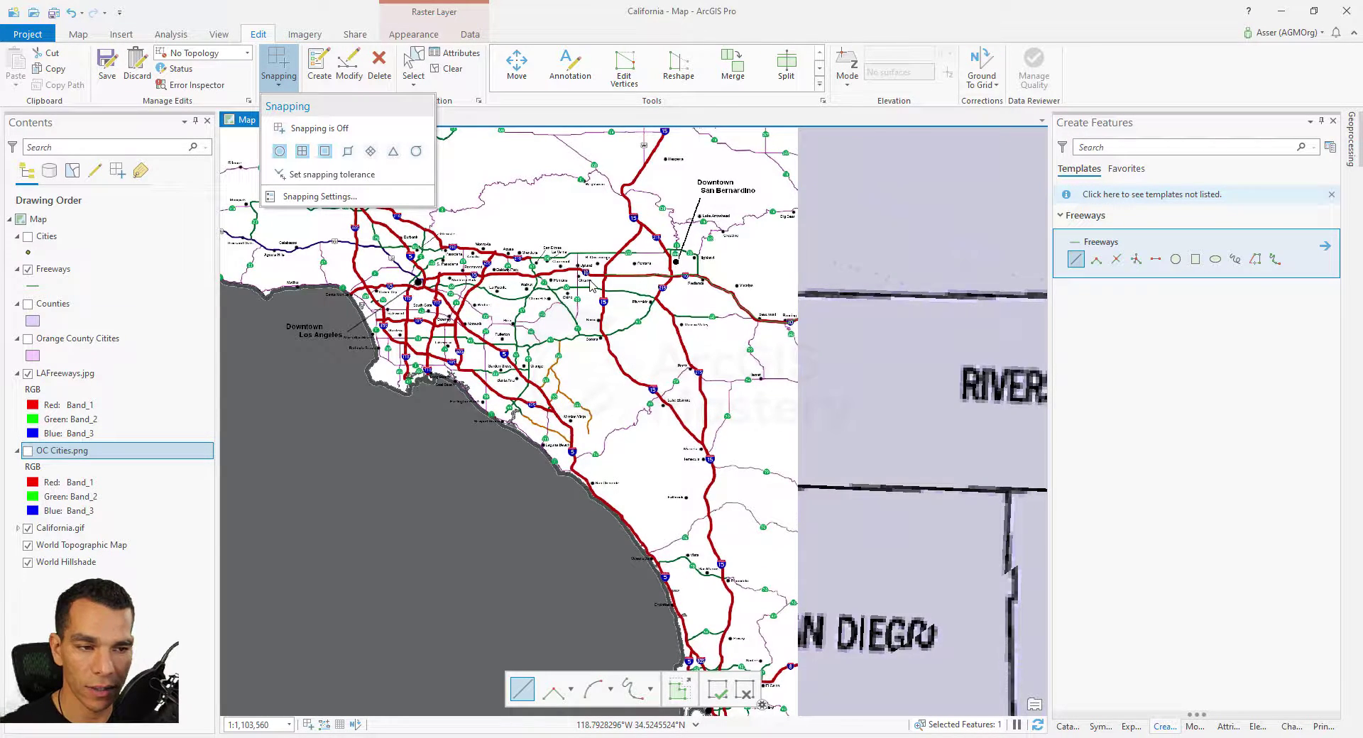
scroll(591, 283, "up", 2)
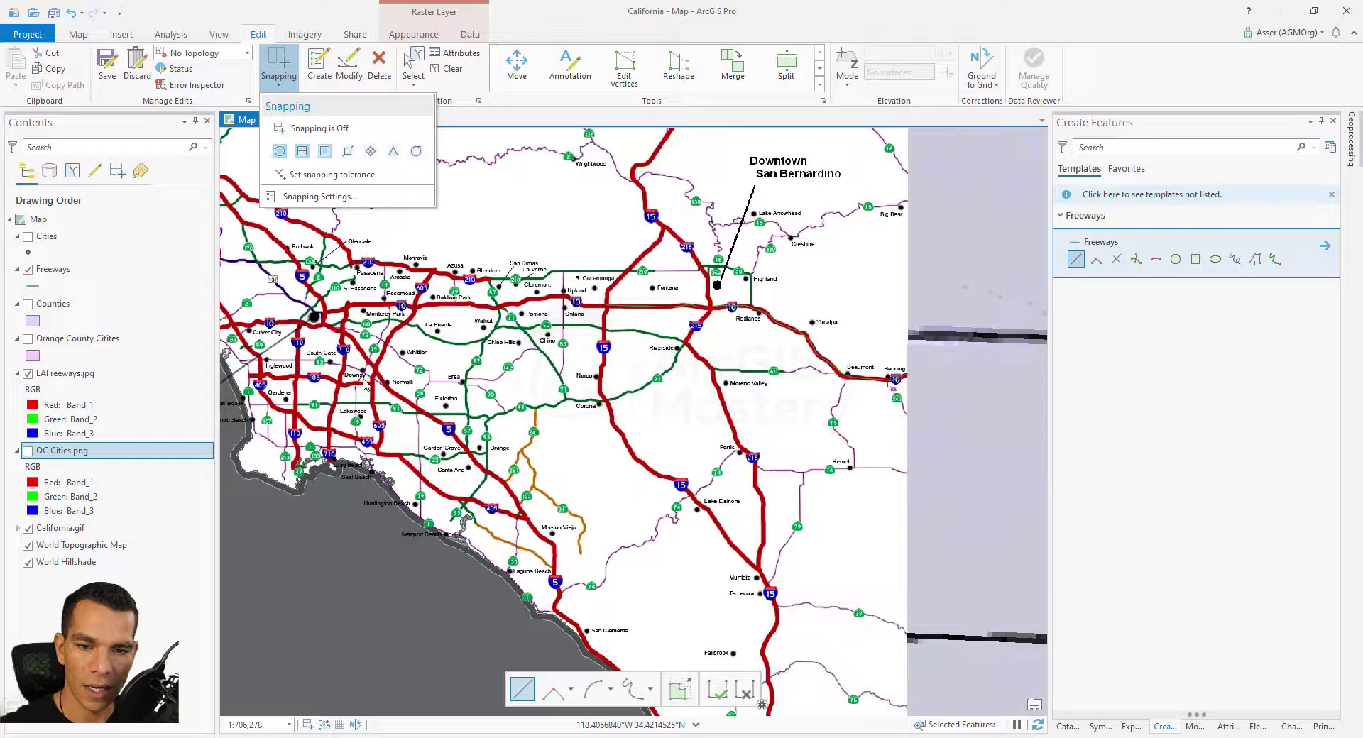
left_click(32, 288)
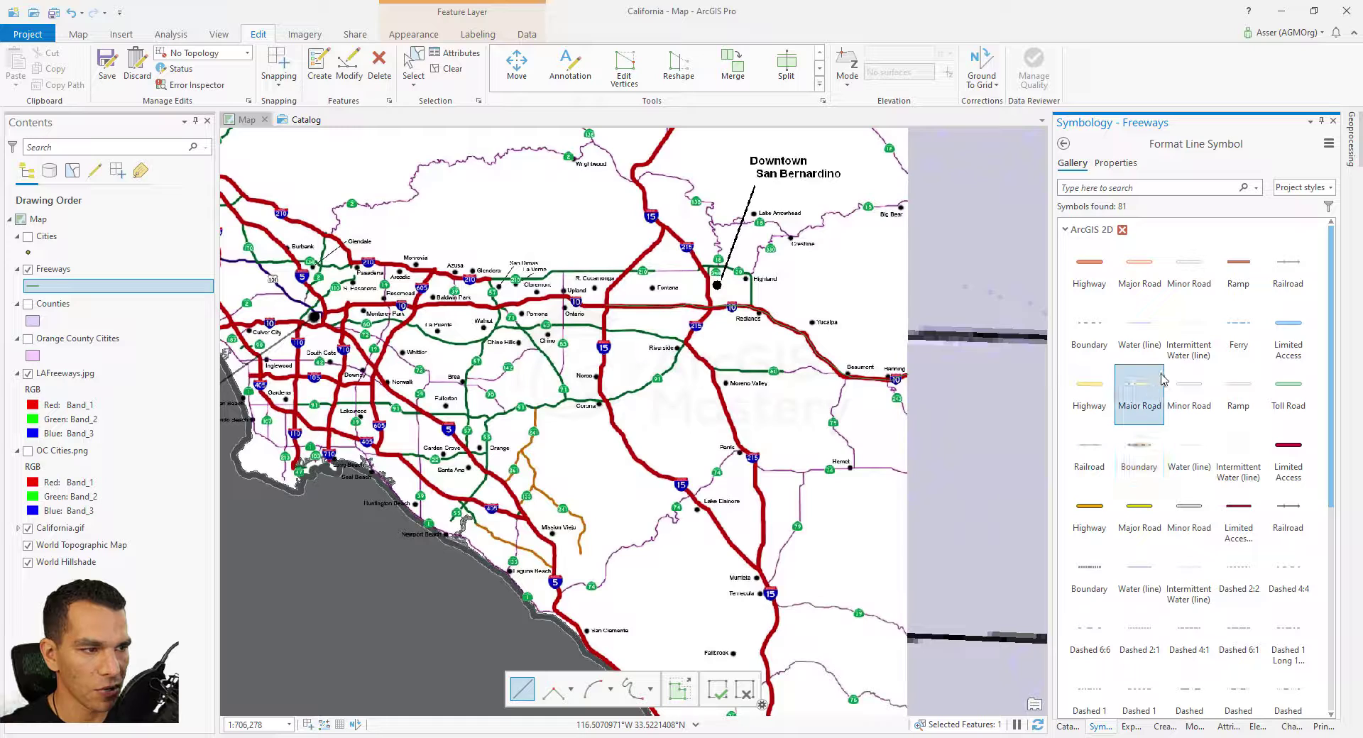
Step: Make the Freeways line dark grey at 3 pt, then widen it to 4 pt
left_click(1124, 168)
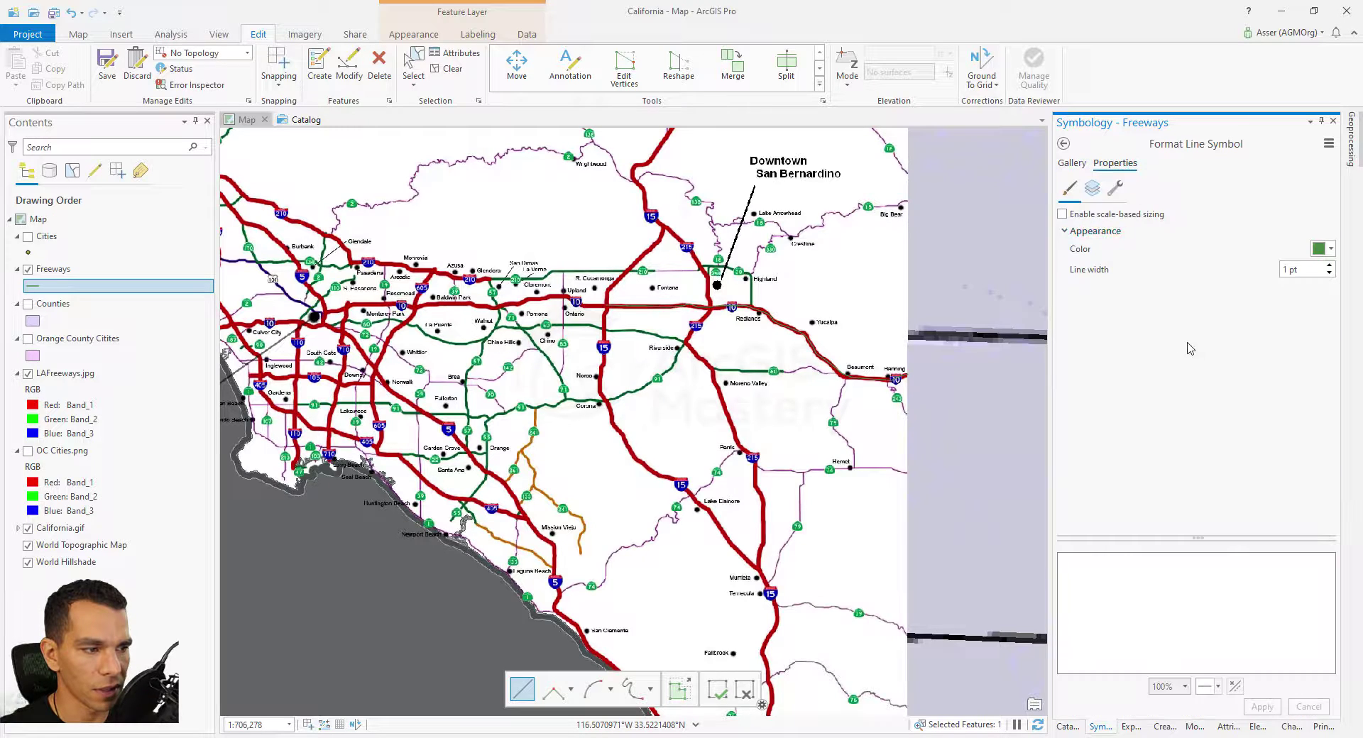
left_click(1322, 249)
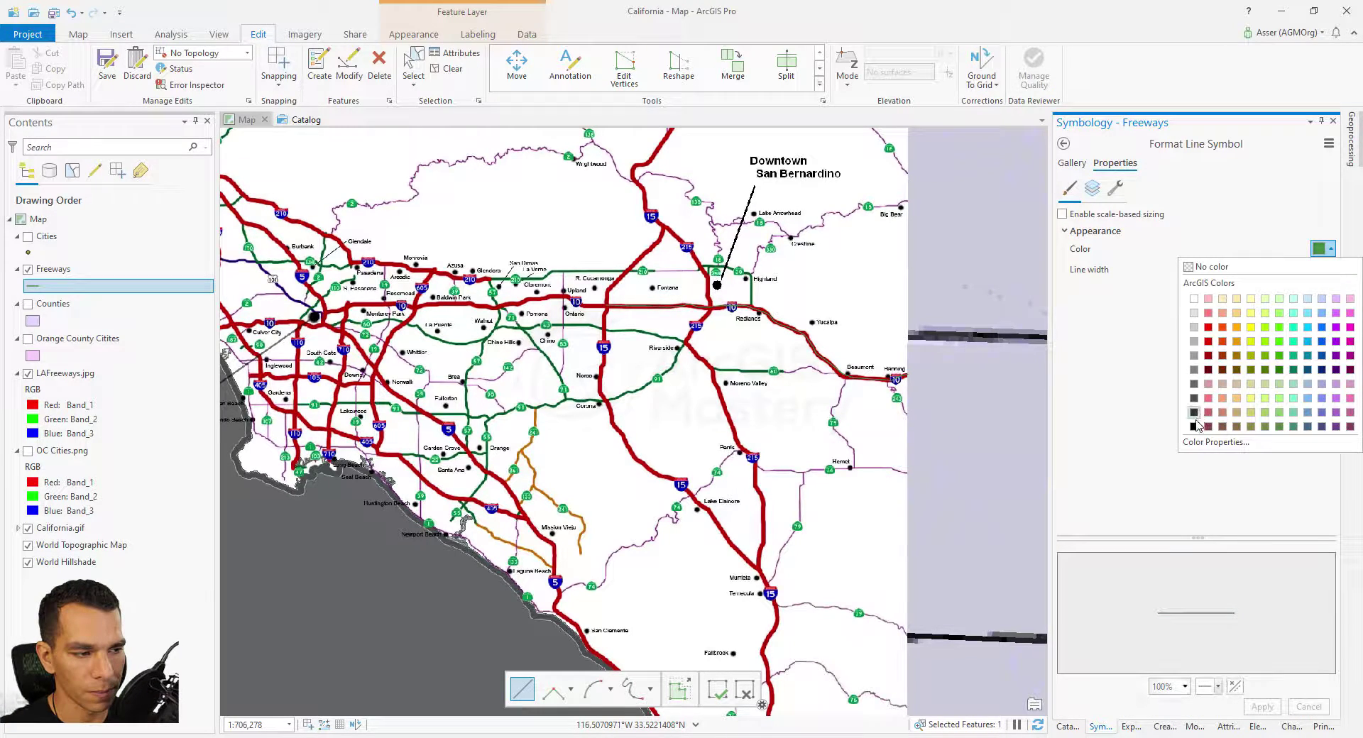
left_click(1193, 419)
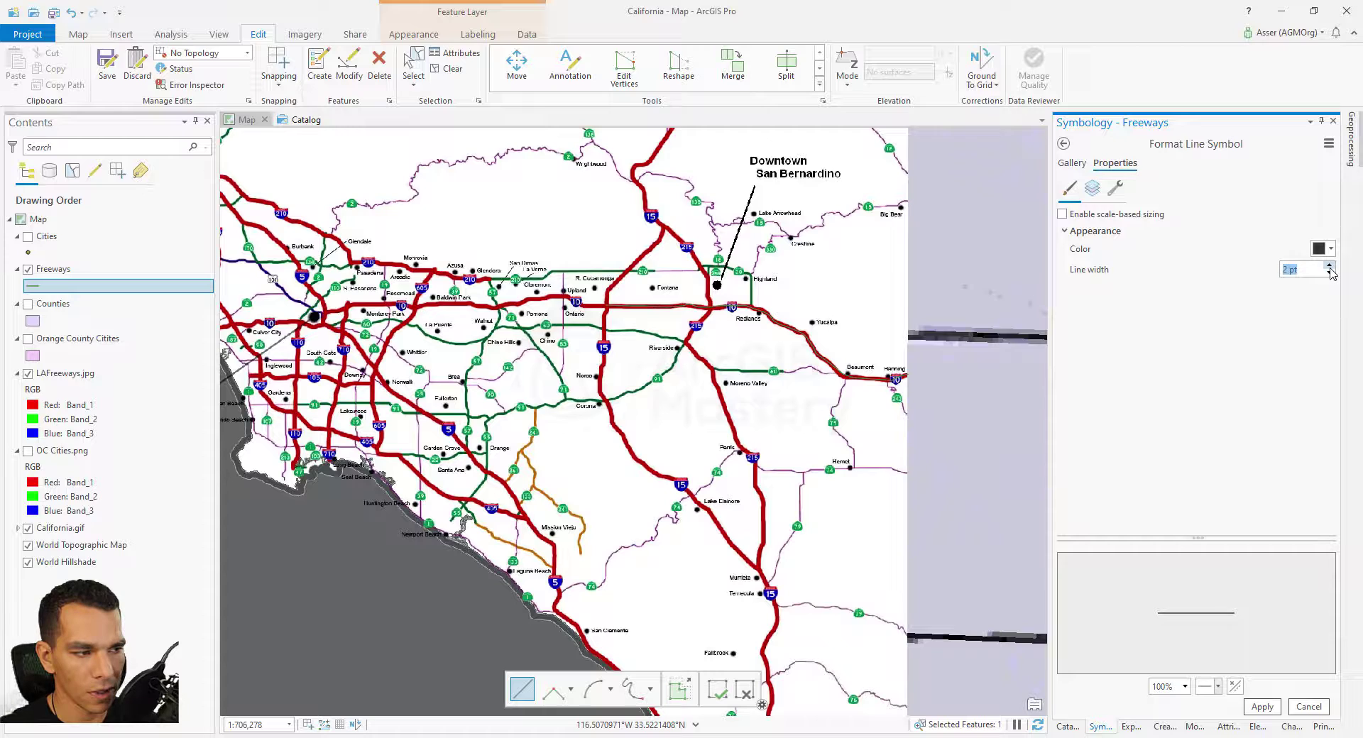
left_click(1264, 707)
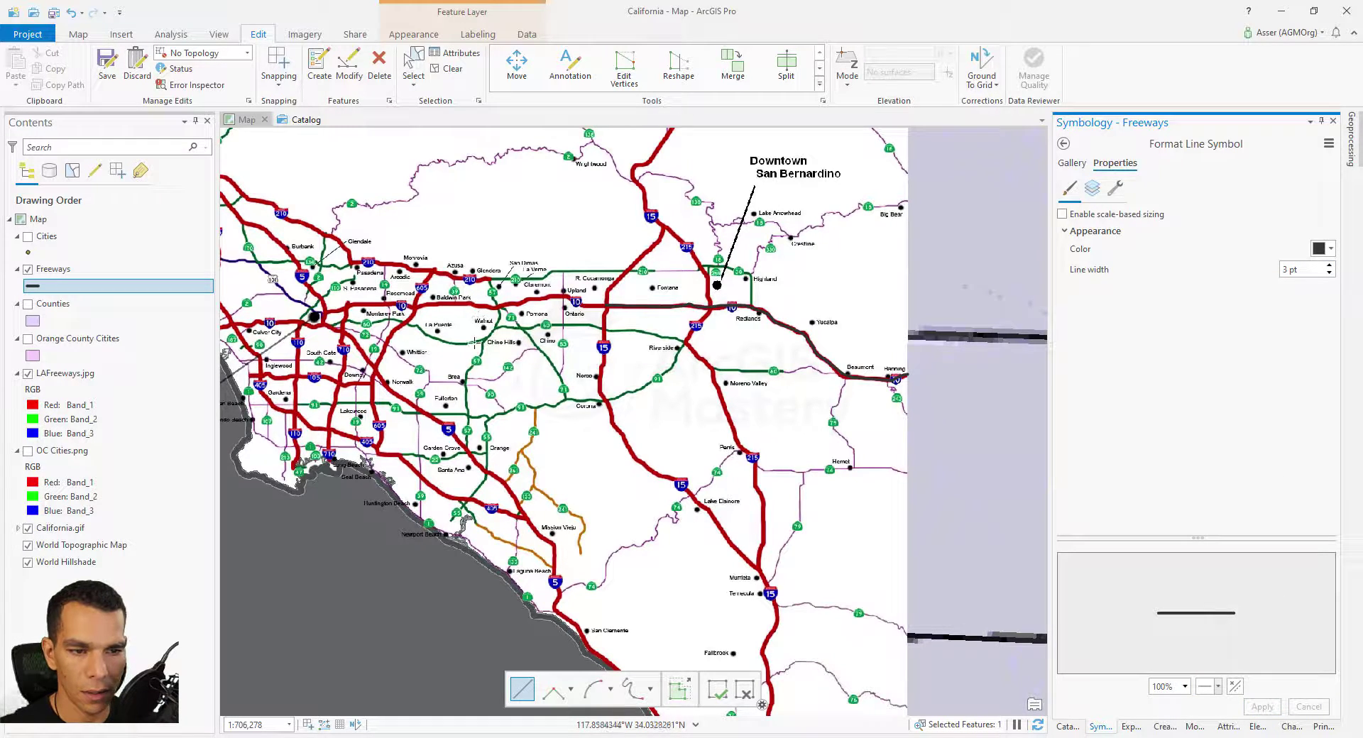
left_click_drag(484, 346, 528, 371)
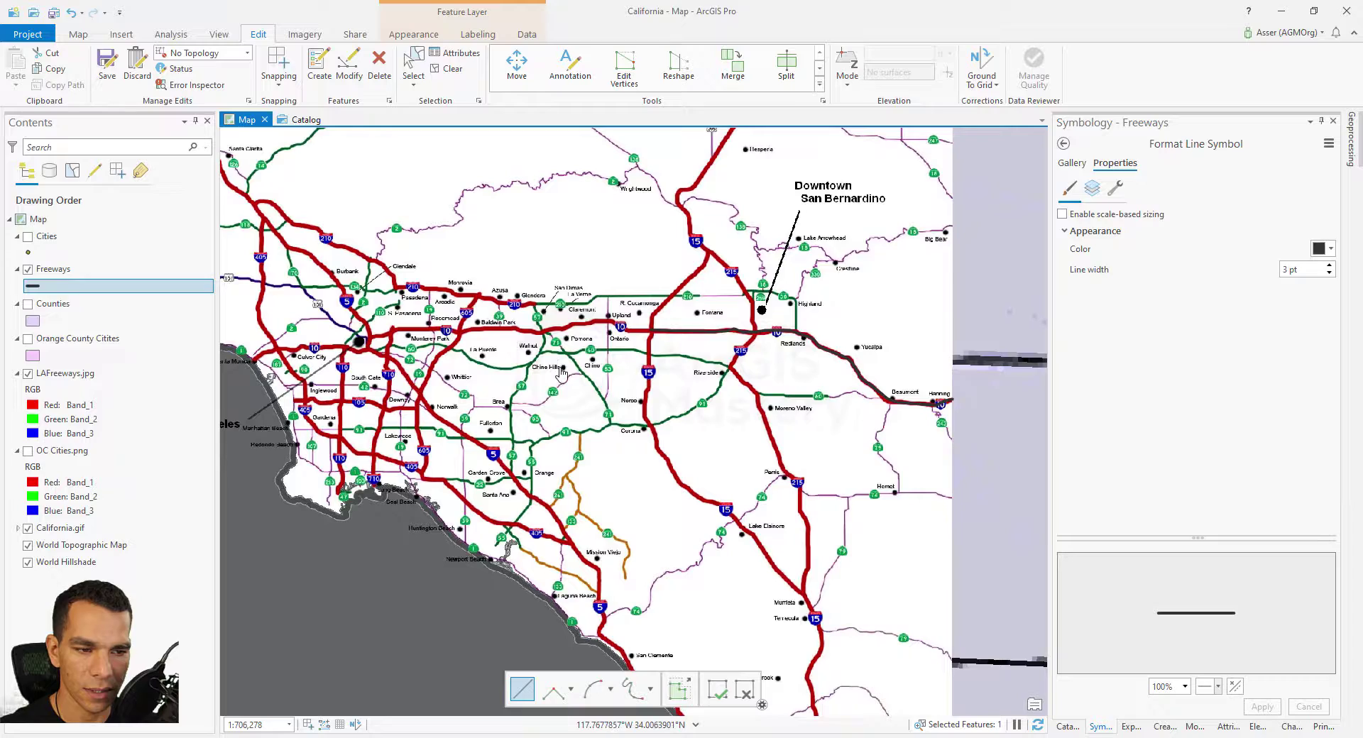
left_click_drag(561, 372, 579, 408)
scroll(584, 368, "up", 2)
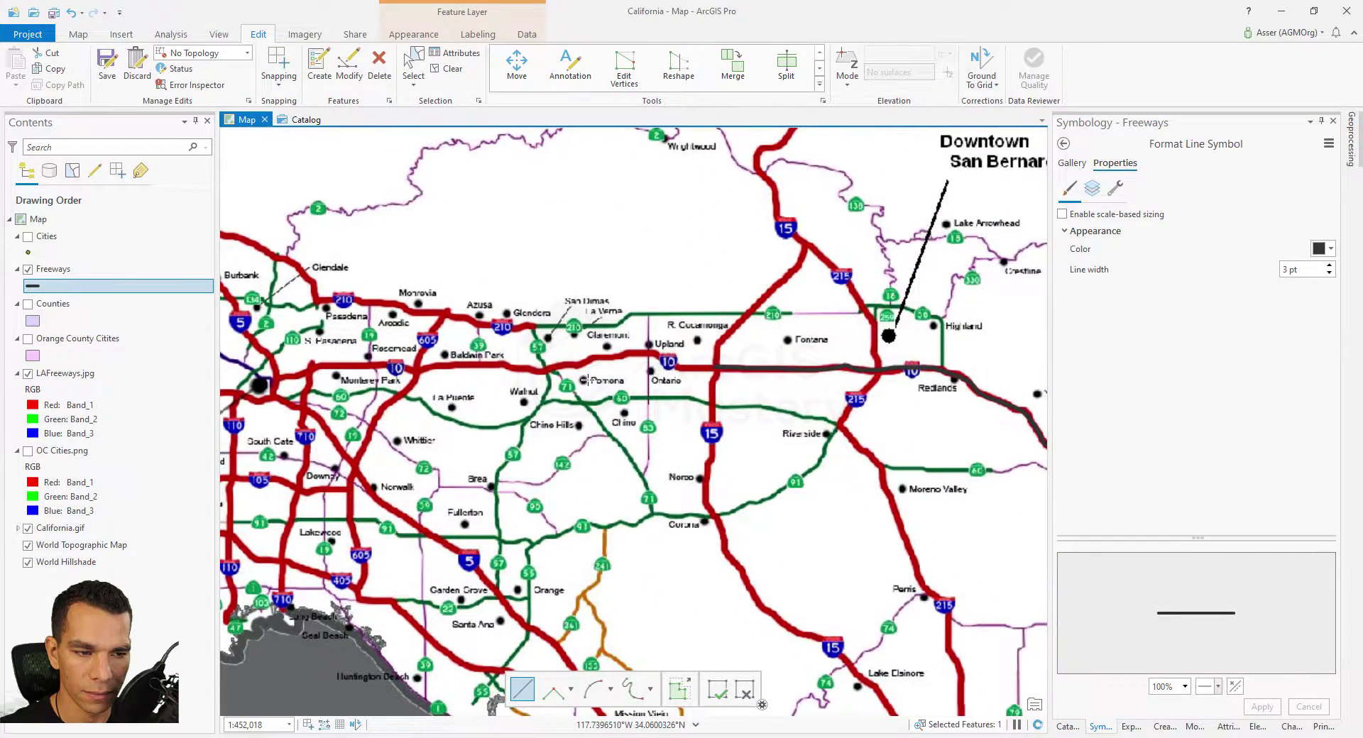
left_click(1329, 266)
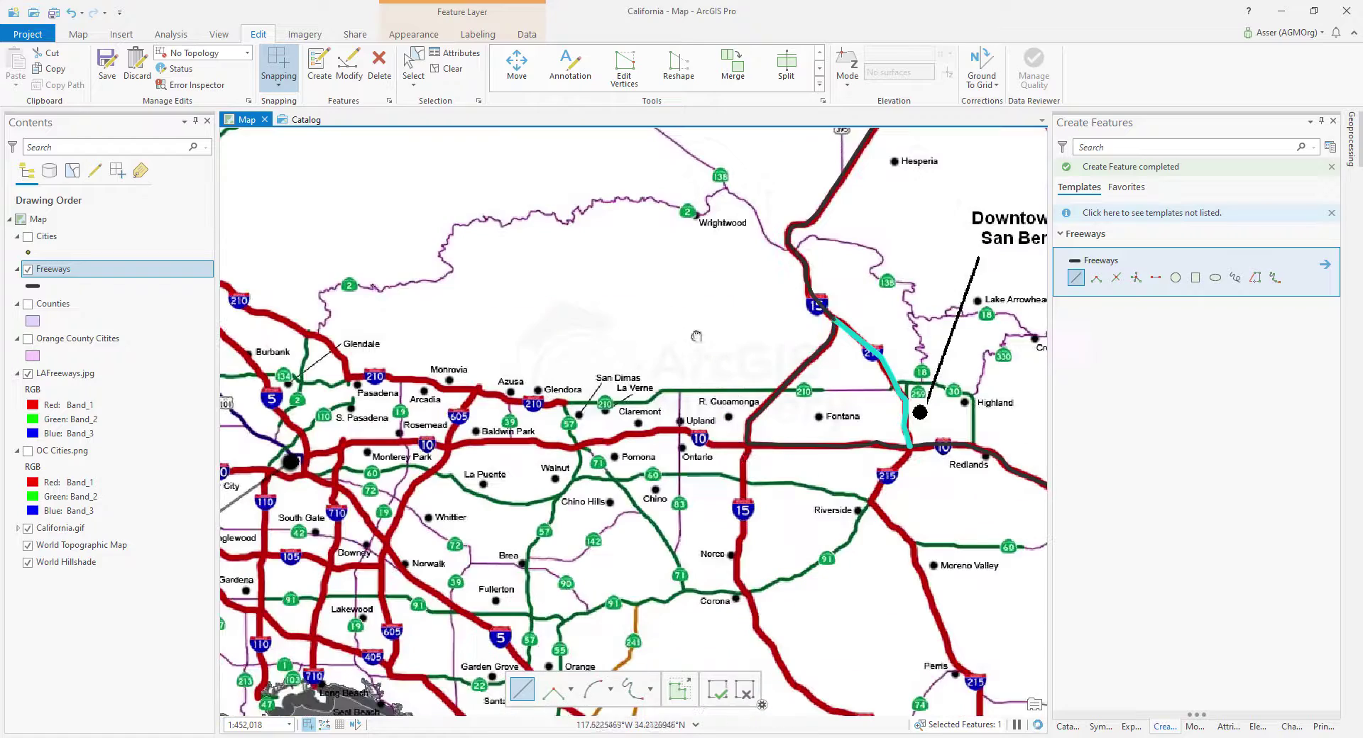
Step: Trace the I-10, 210, I-710 and 405 freeway lines, then start the I-605 line
left_click(520, 441)
double_click(342, 443)
left_click_drag(469, 392, 616, 433)
left_click(714, 442)
double_click(279, 325)
mouse_move(279, 325)
left_mouse_down()
mouse_move(480, 473)
mouse_move(501, 343)
mouse_move(381, 91)
left_mouse_up()
key("Escape")
left_click(586, 238)
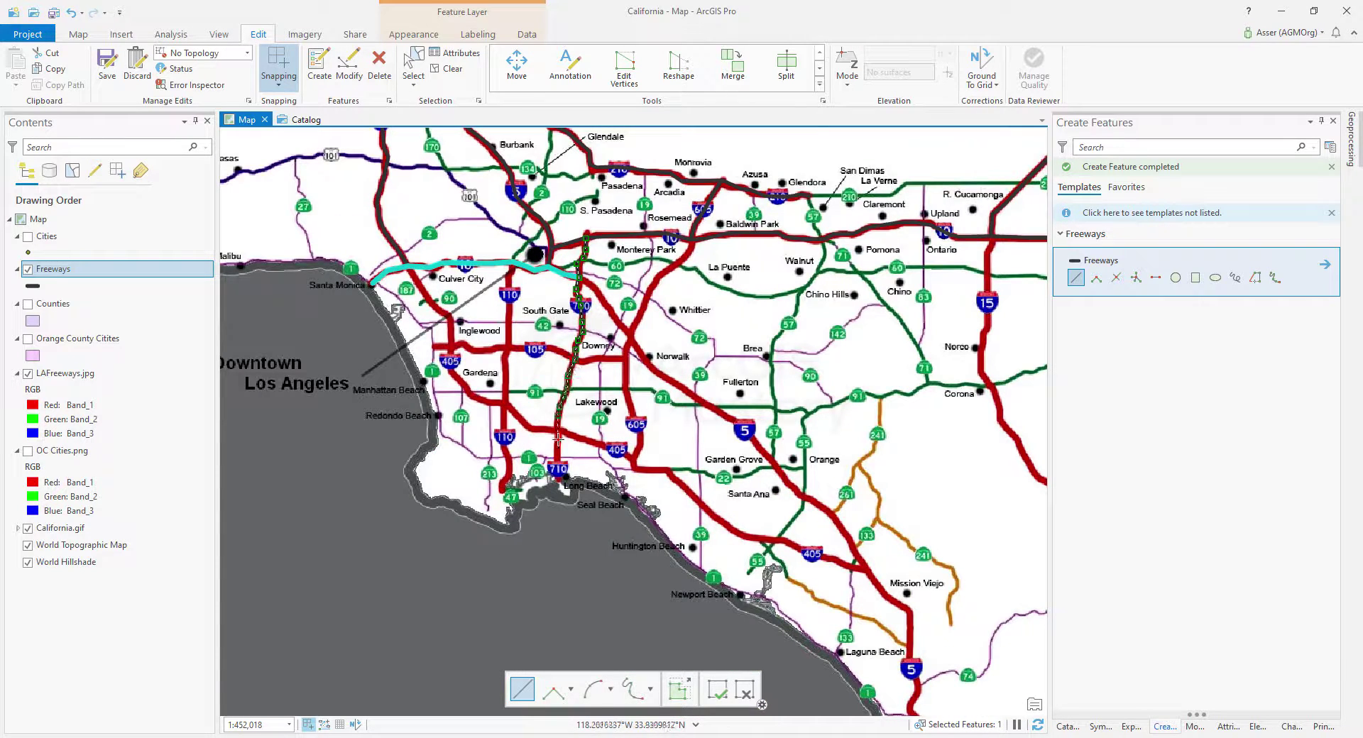
double_click(557, 481)
left_click(449, 347)
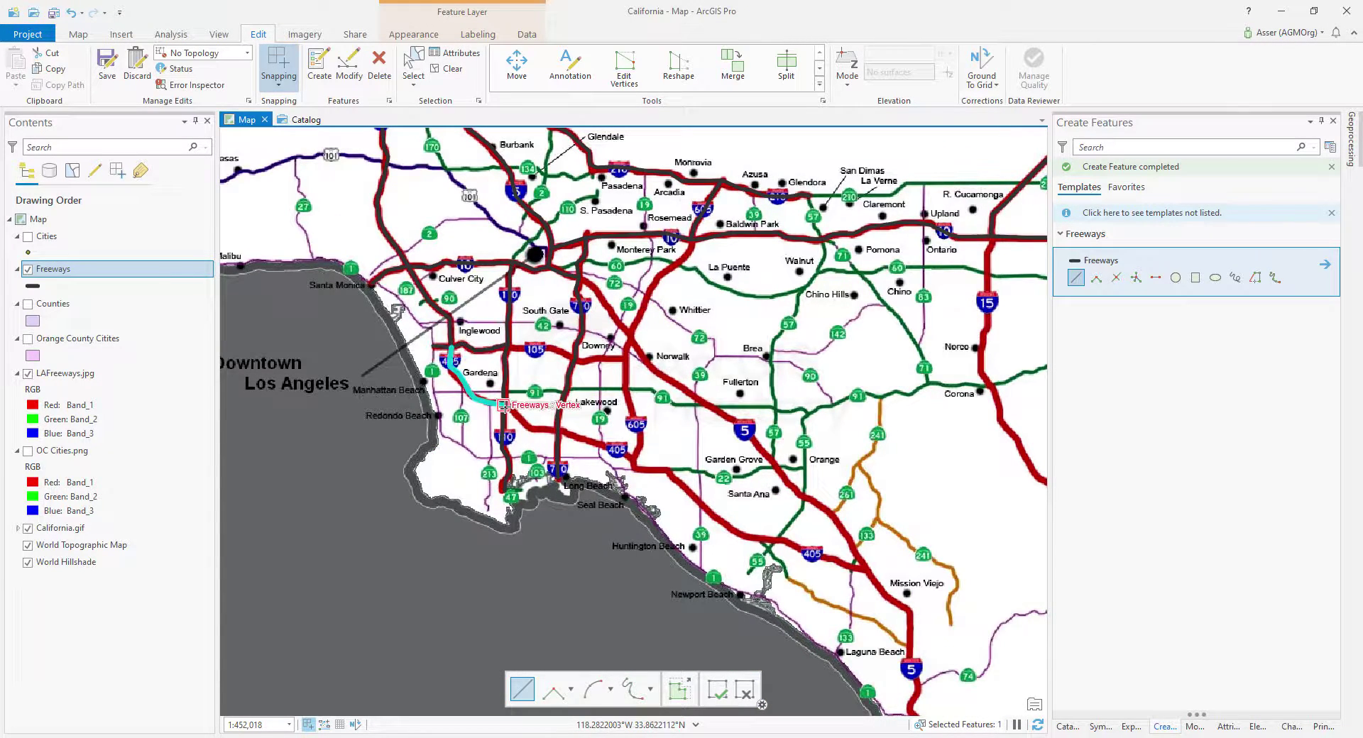
double_click(637, 460)
left_click(691, 239)
Step: Trace I-5 south past Oceanside down to San Diego
scroll(687, 299, "up", 2)
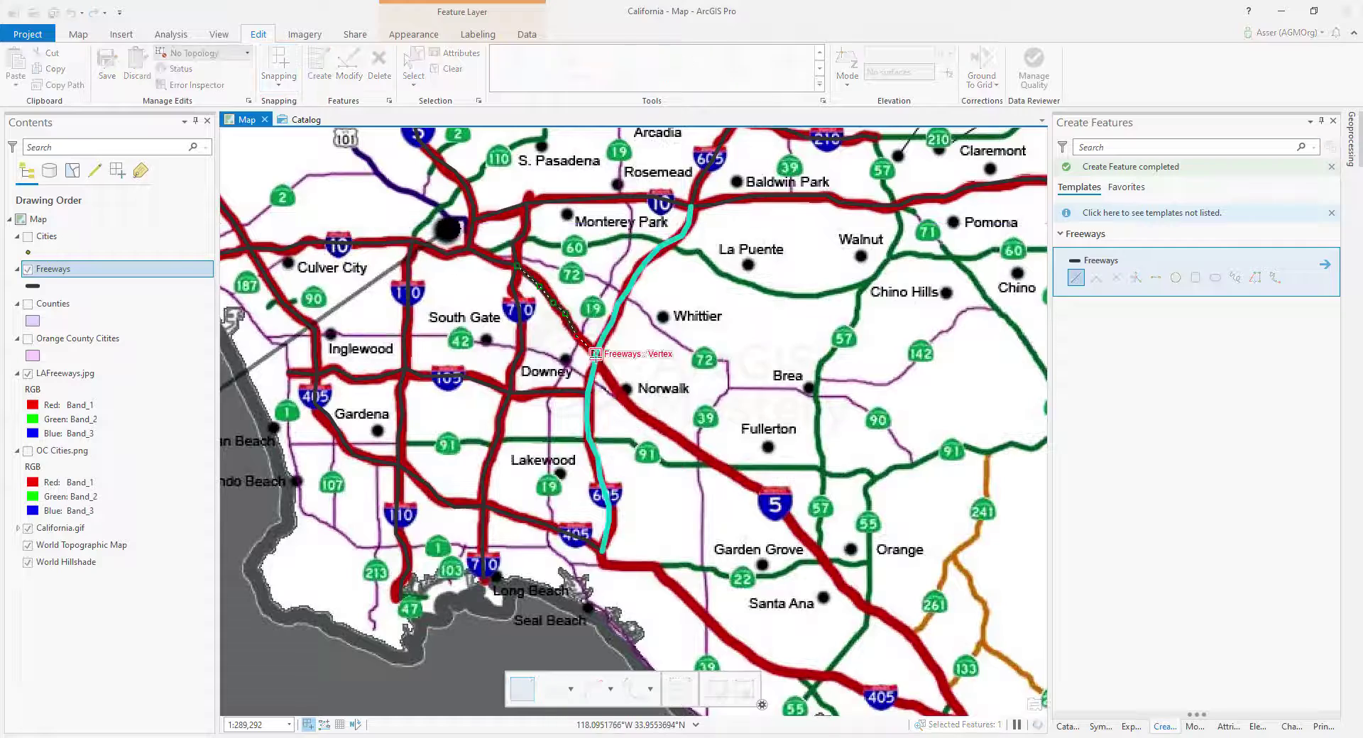
left_click_drag(713, 415, 596, 234)
left_click_drag(780, 659, 597, 234)
left_click_drag(682, 612, 600, 242)
left_click_drag(752, 591, 602, 256)
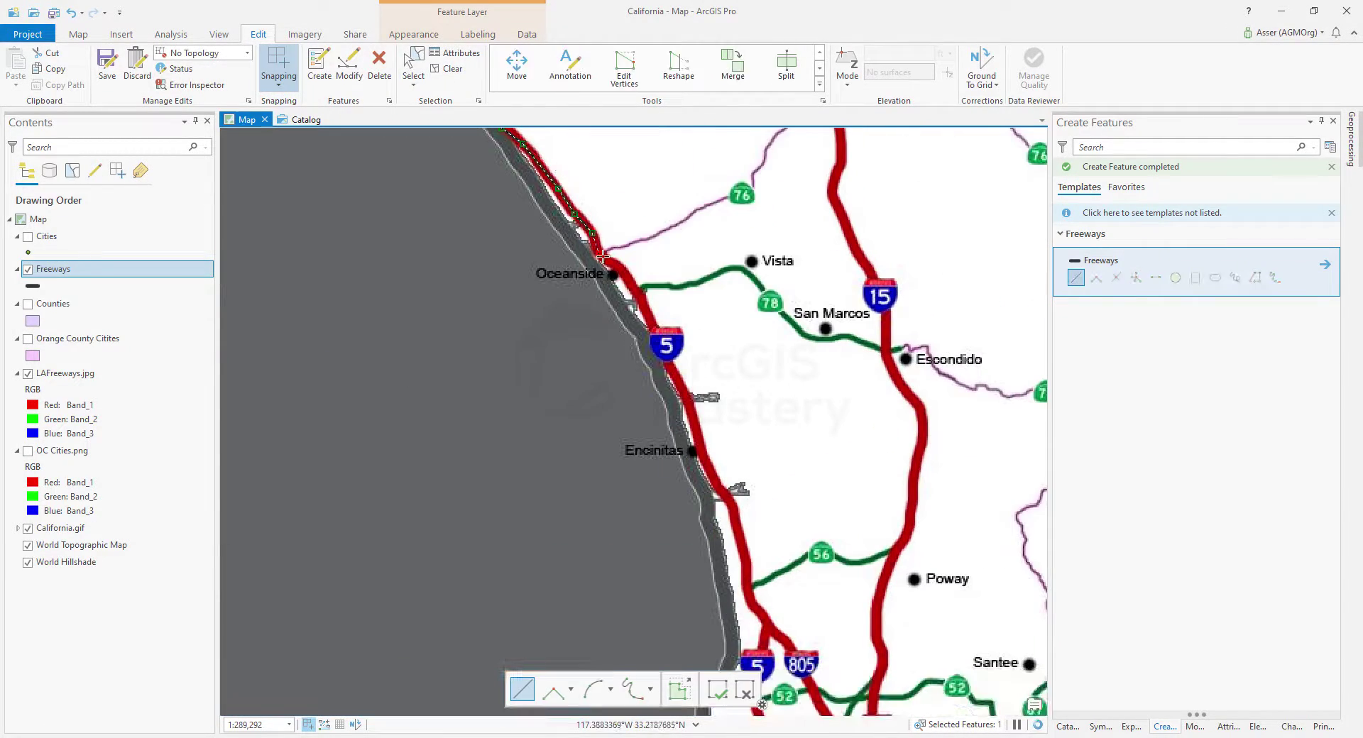
left_click_drag(638, 369, 602, 256)
left_click_drag(732, 580, 602, 255)
left_click_drag(655, 338, 645, 328)
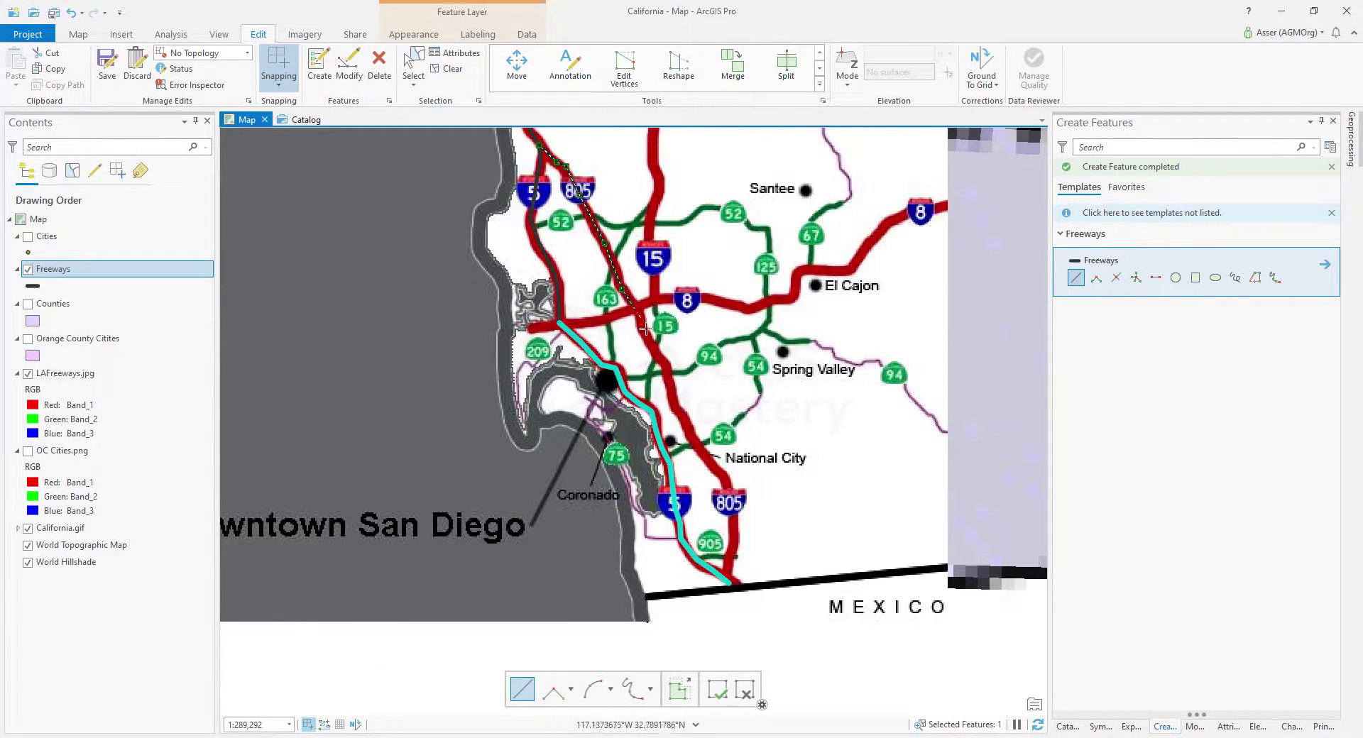
Step: Trace I-15 north past Escondido, Lake Elsinore and Corona to Riverside
left_click_drag(660, 142, 639, 461)
left_click_drag(739, 231, 677, 411)
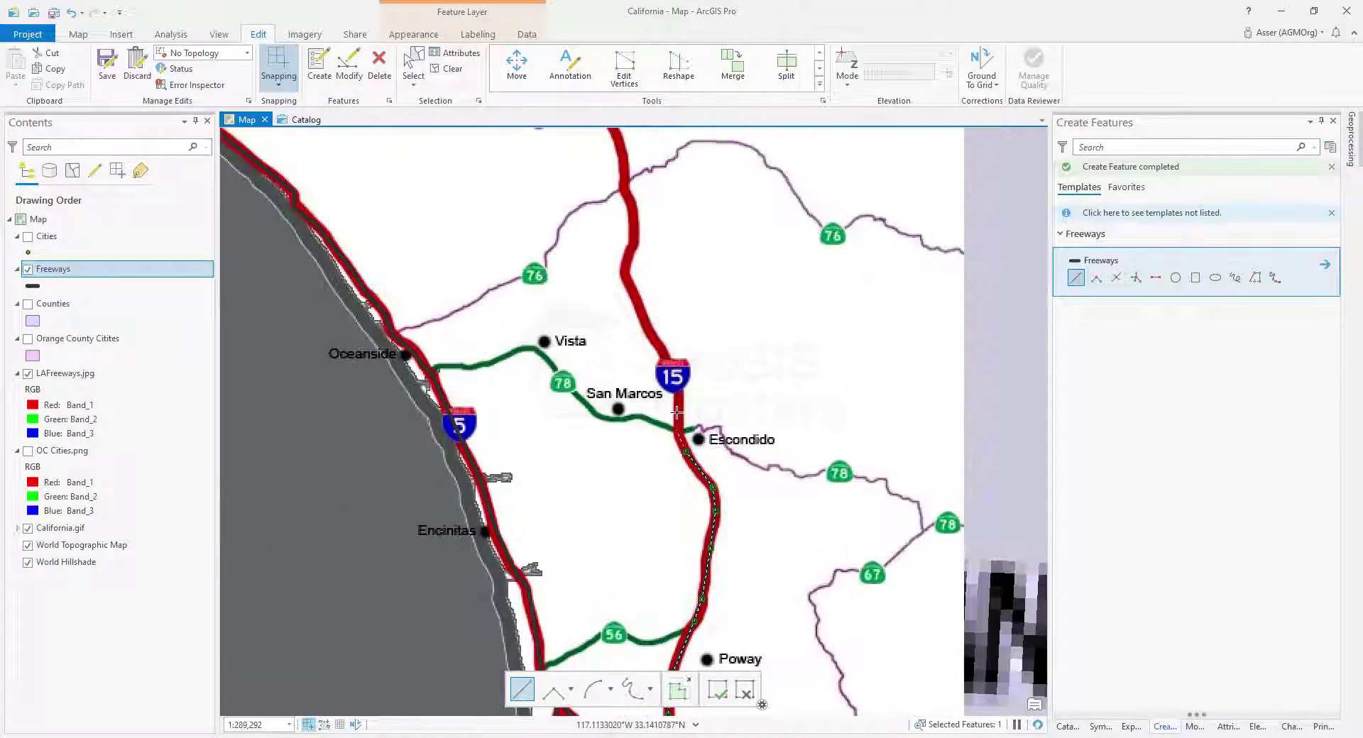
left_click_drag(682, 106, 660, 454)
left_click_drag(319, 178, 923, 462)
left_click_drag(781, 355, 717, 490)
left_click_drag(938, 477, 548, 373)
left_click_drag(497, 213, 644, 642)
left_click_drag(923, 568, 460, 401)
left_click_drag(568, 639, 519, 252)
scroll(434, 391, "down", 3)
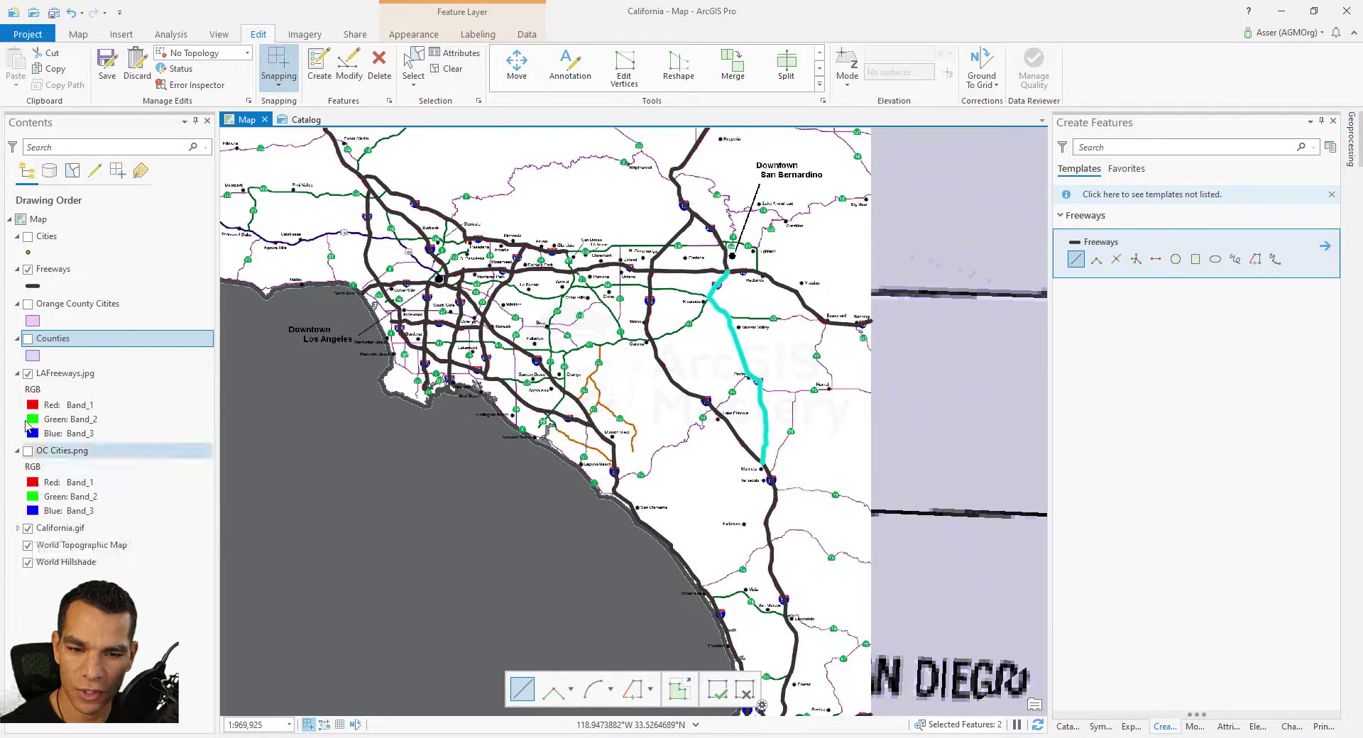
Step: Hide LAFreeways.jpg, show Orange County Citites and Counties, and clear the freeway selection
left_click(29, 375)
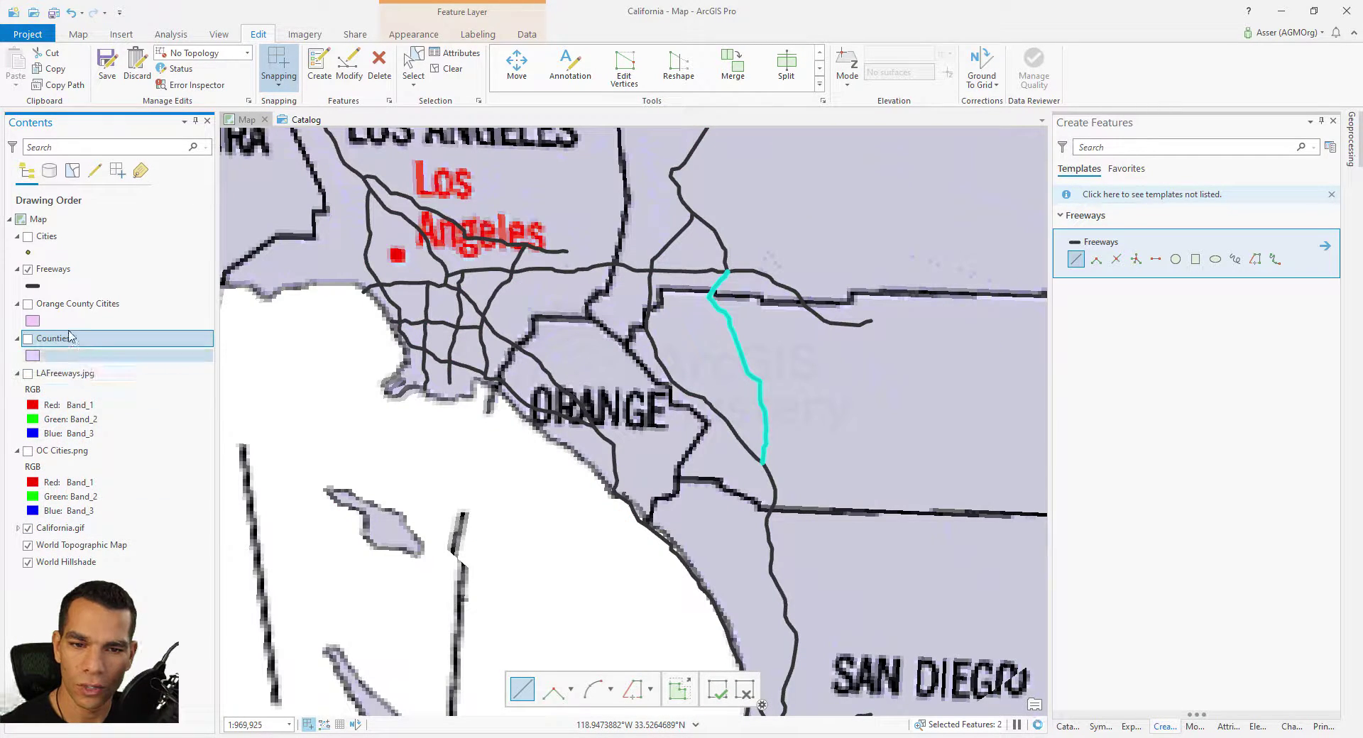
left_click(28, 305)
left_click(28, 340)
scroll(368, 398, "up", 2)
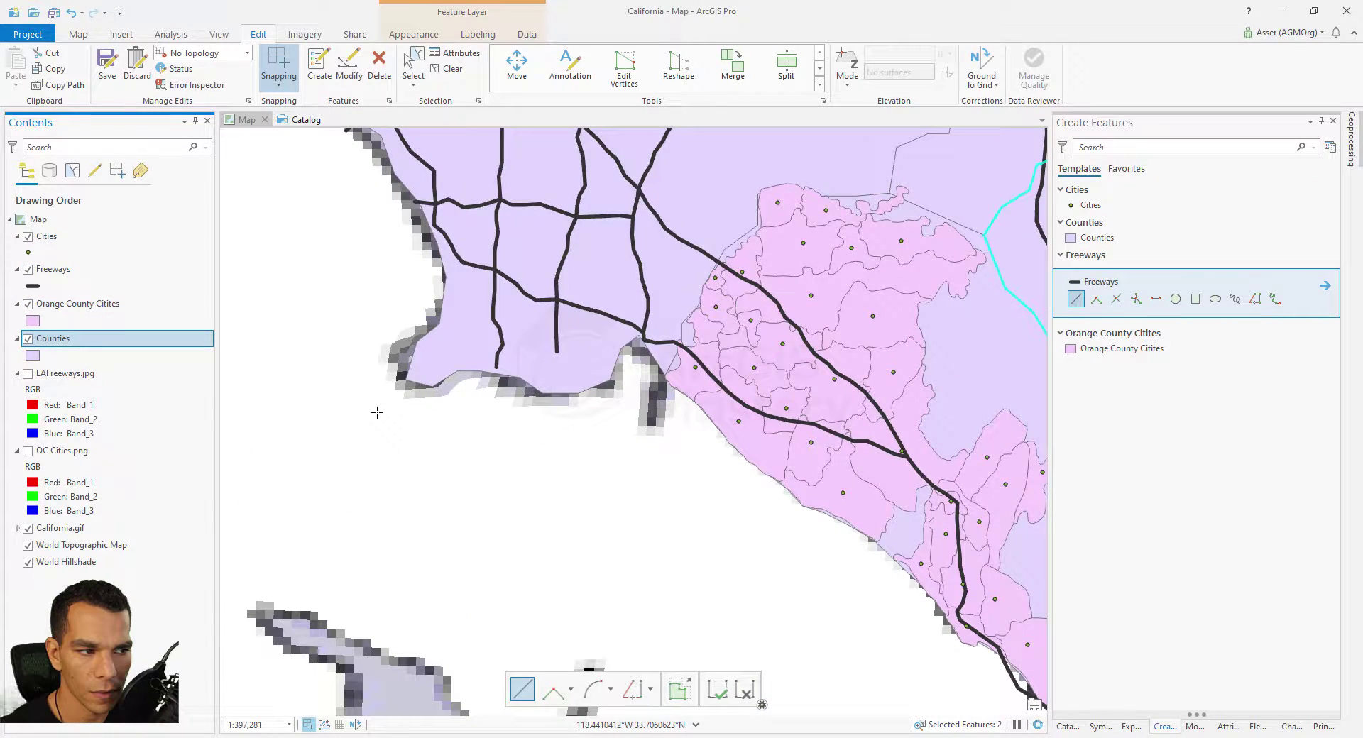
scroll(377, 413, "down", 4)
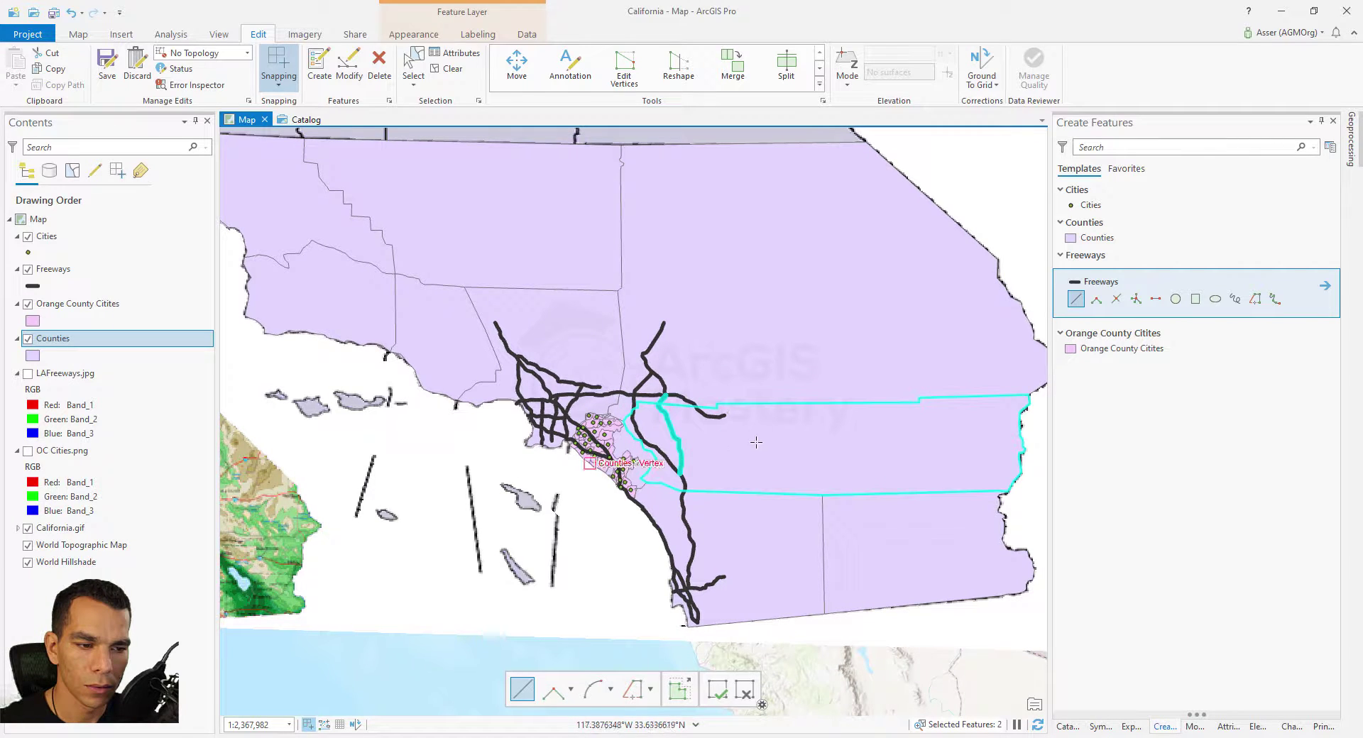
left_click(448, 75)
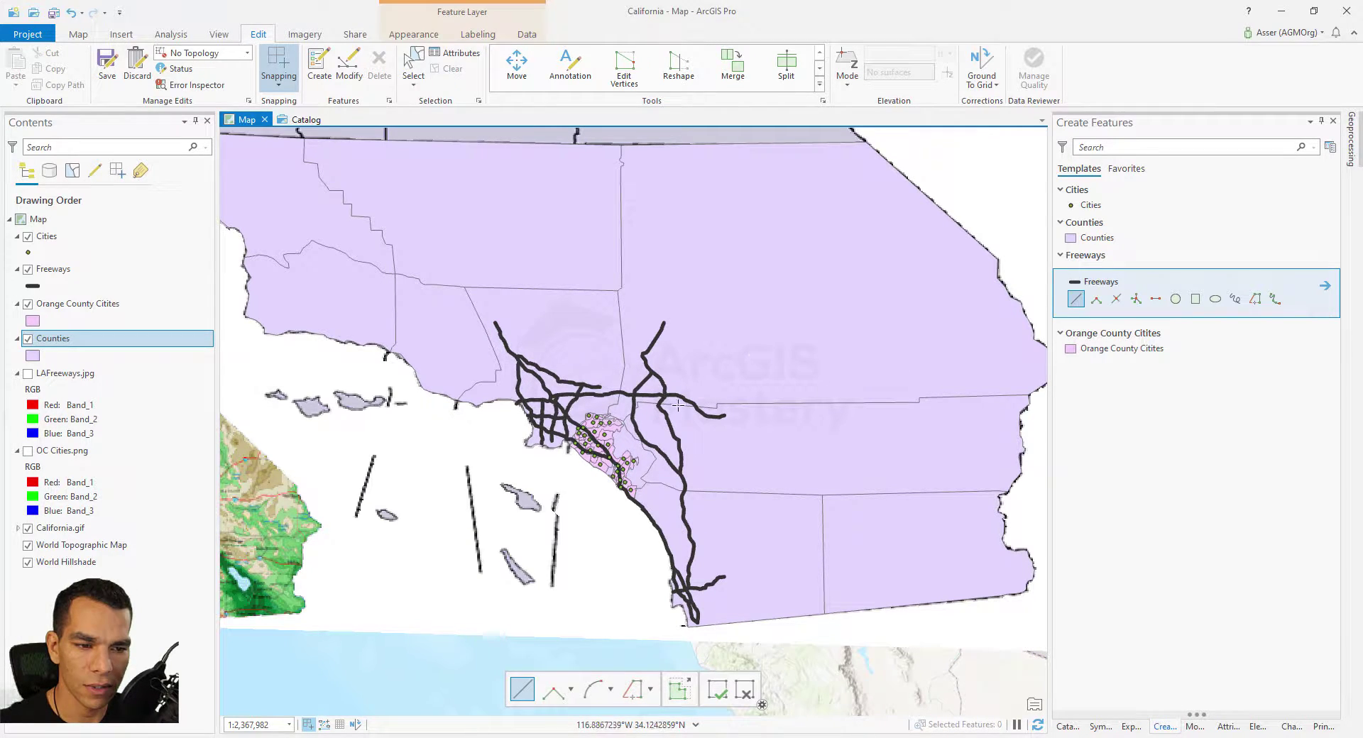
Step: Choose Medium Coral Light for the Orange County Citites fill and switch snapping off
right_click(32, 321)
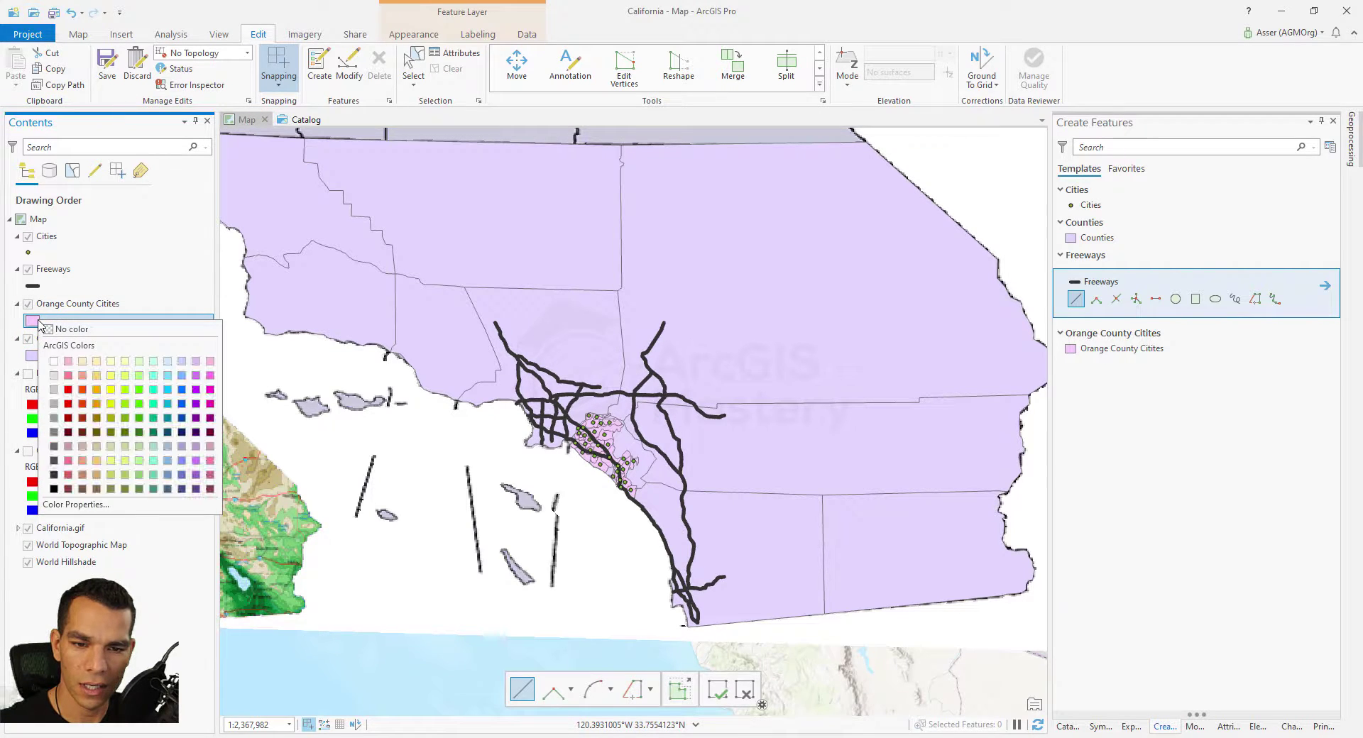
left_click(68, 376)
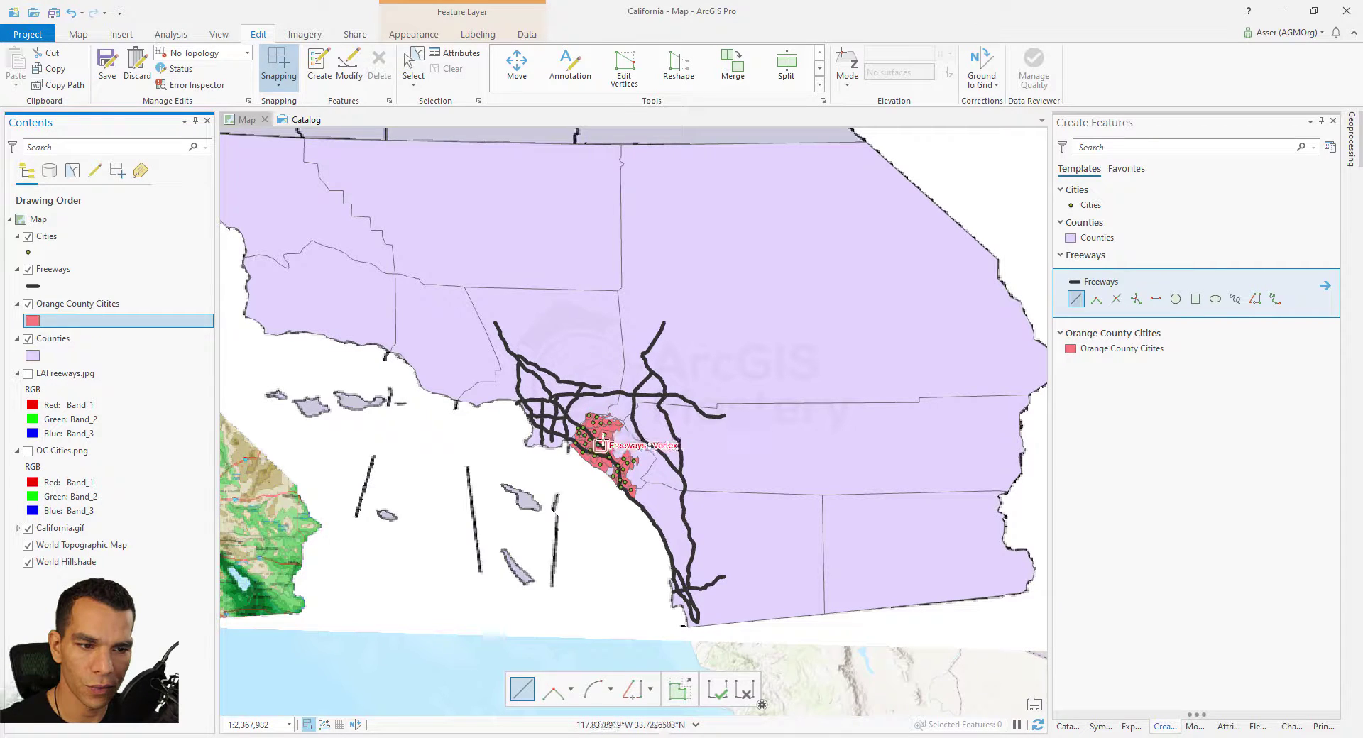
left_click(278, 61)
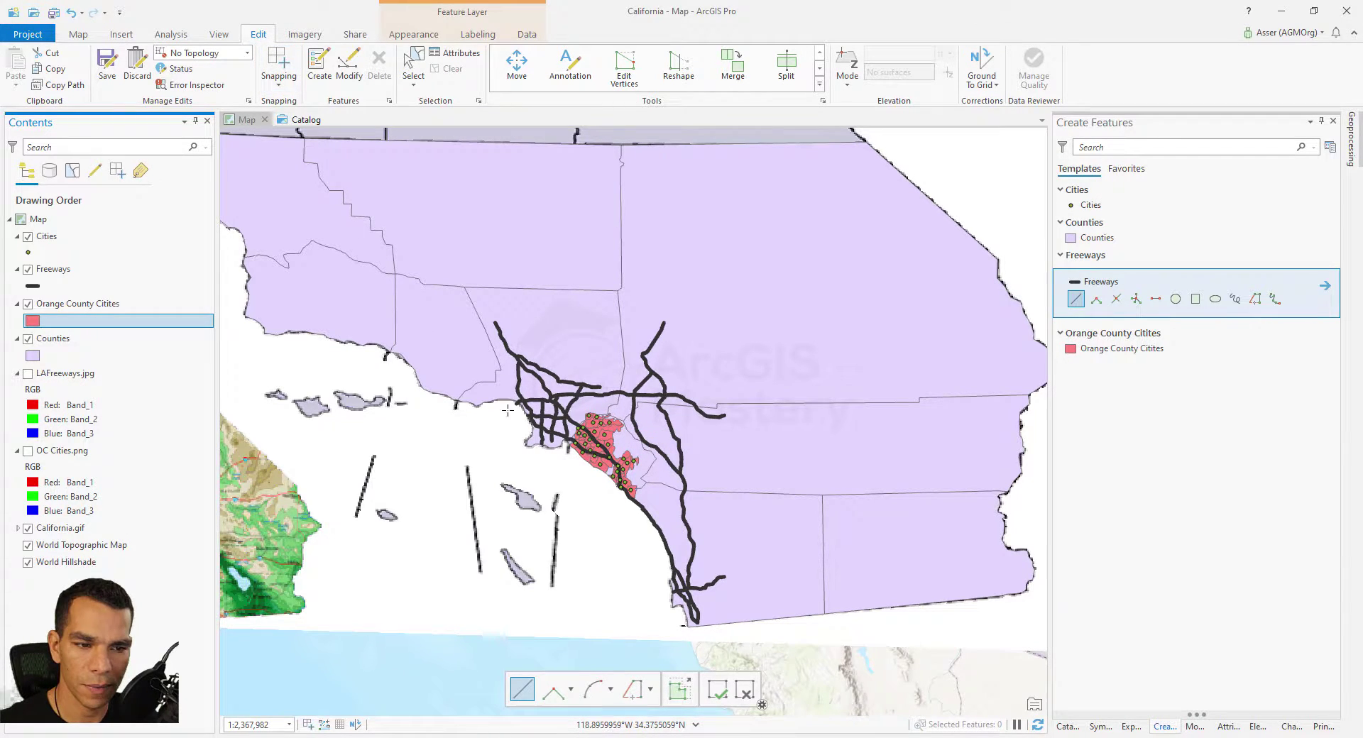
Step: Save all edits via Manage Edits and confirm with Yes
left_click(106, 70)
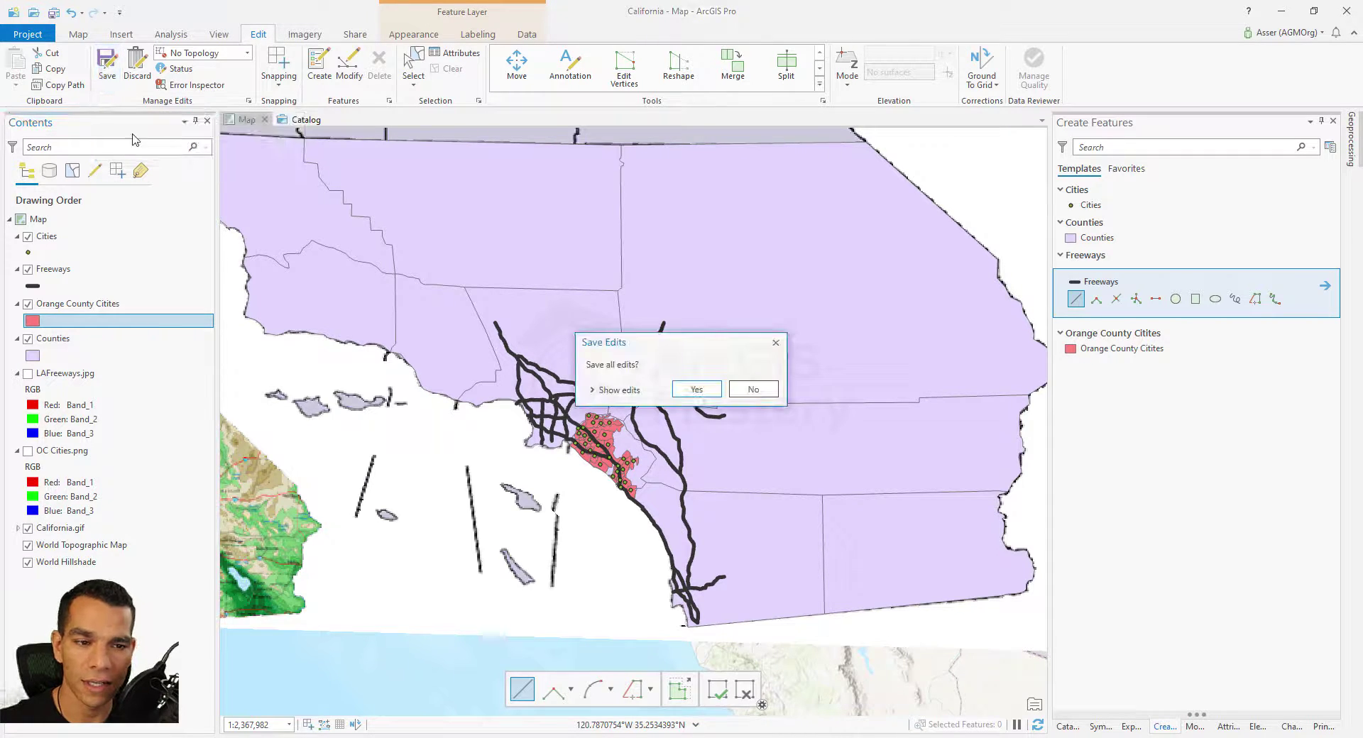
left_click(697, 390)
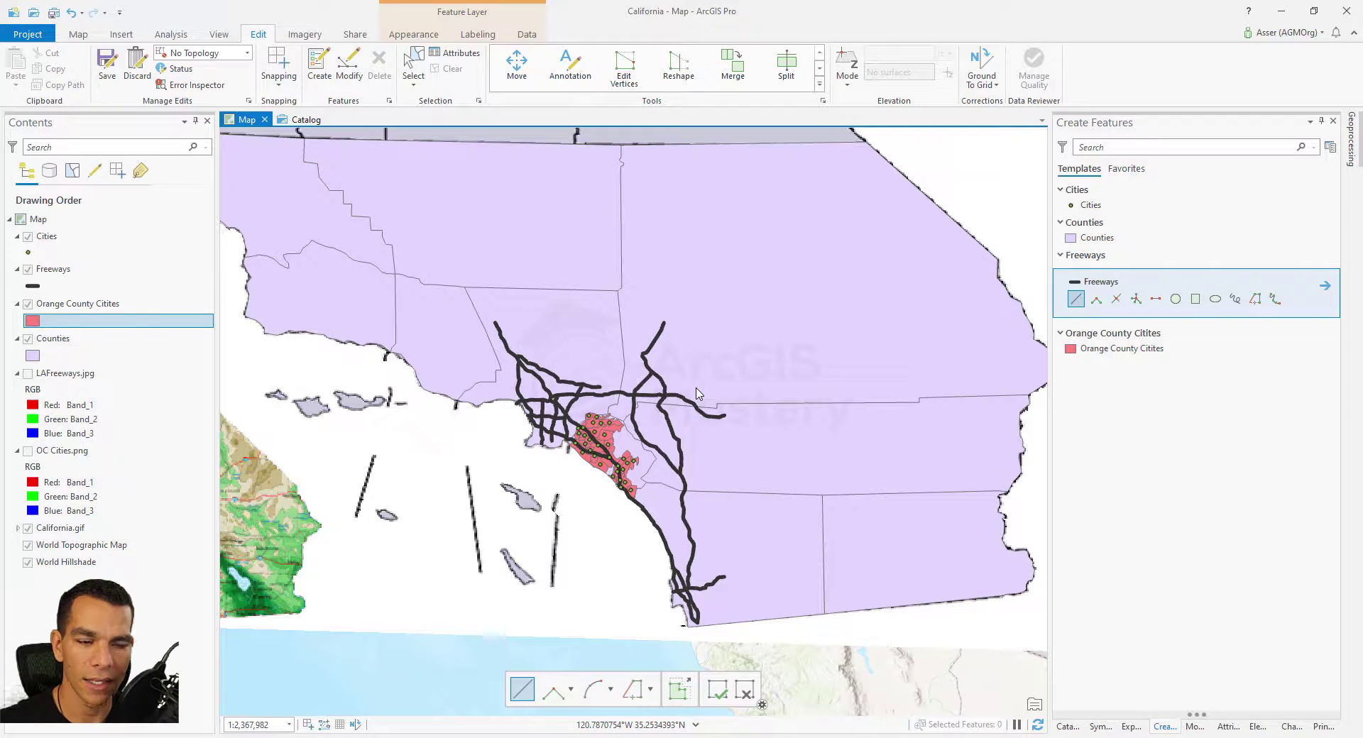